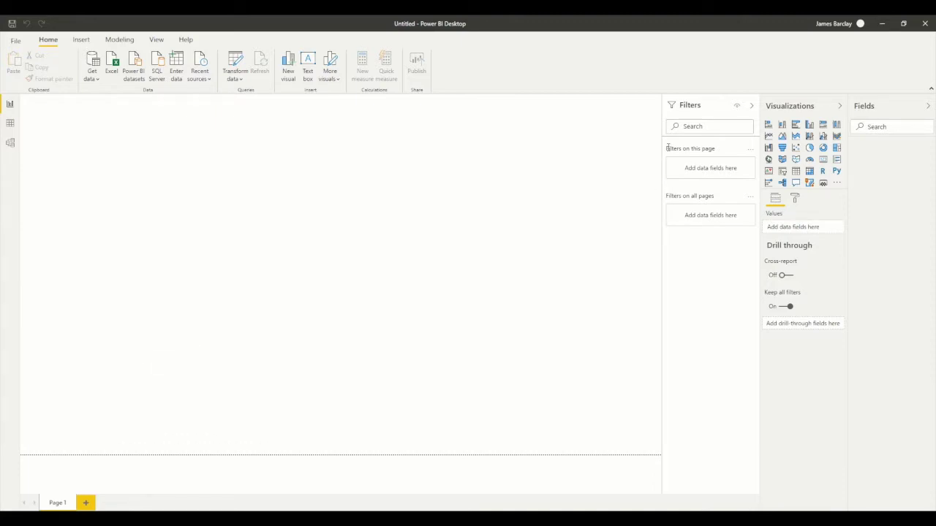
{"action": "left_click", "coordinate": [235, 77]}
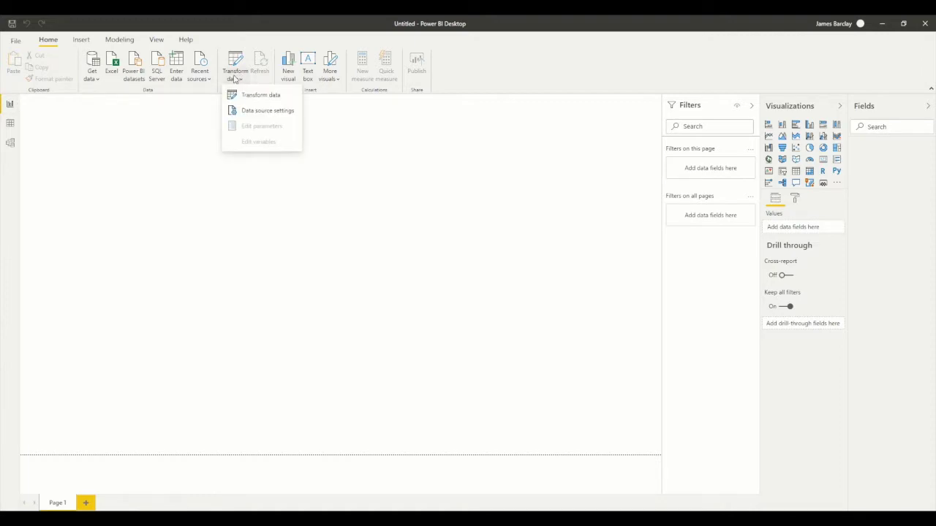
{"action": "left_click", "coordinate": [252, 111]}
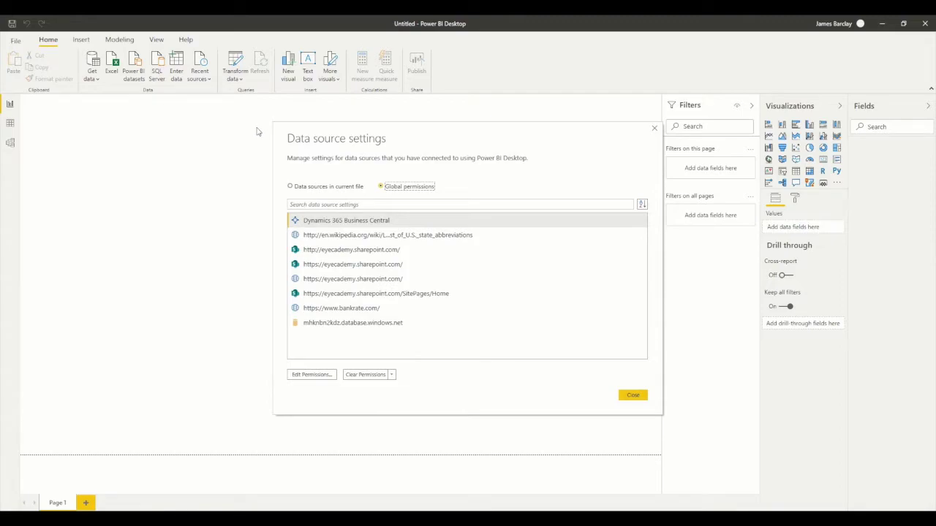
{"action": "left_click", "coordinate": [319, 268]}
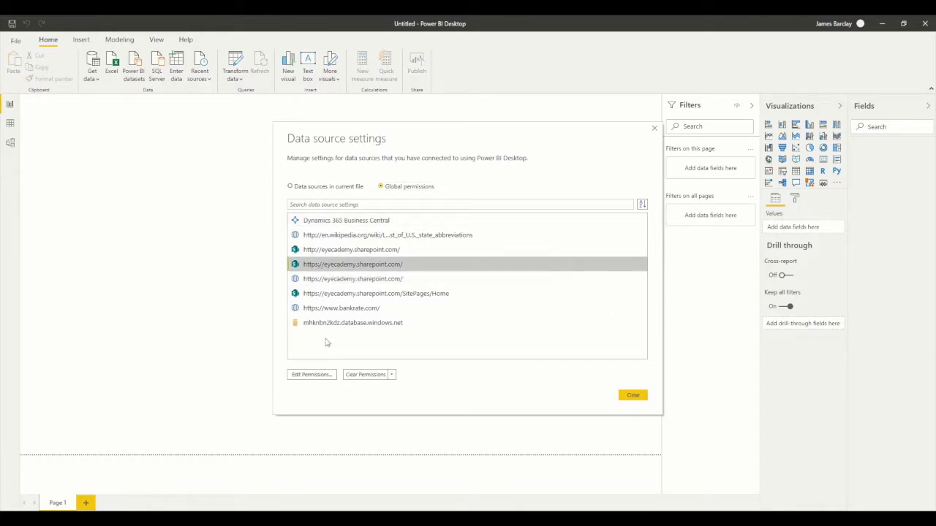
{"action": "left_click", "coordinate": [312, 375]}
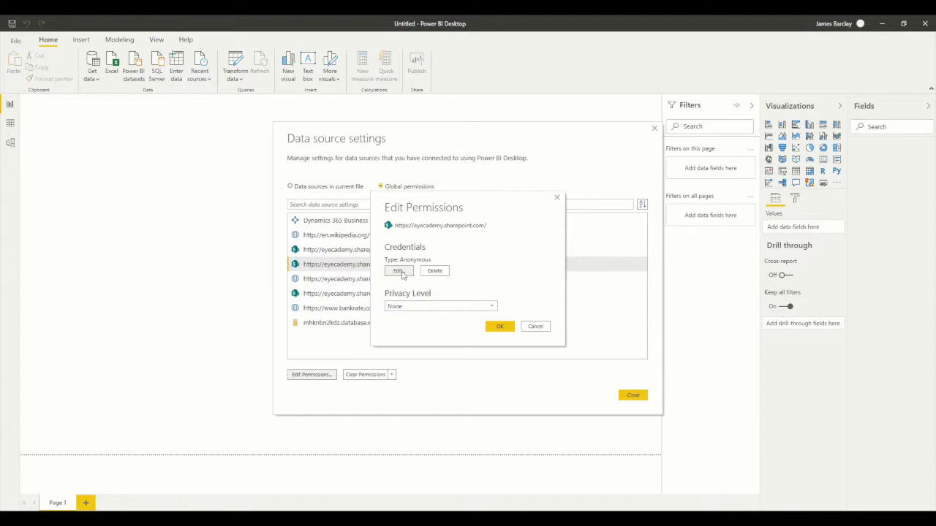
Switch the eyecademy SharePoint source to a signed-in Microsoft work account, save, and close the settings.
{"action": "left_click", "coordinate": [398, 272]}
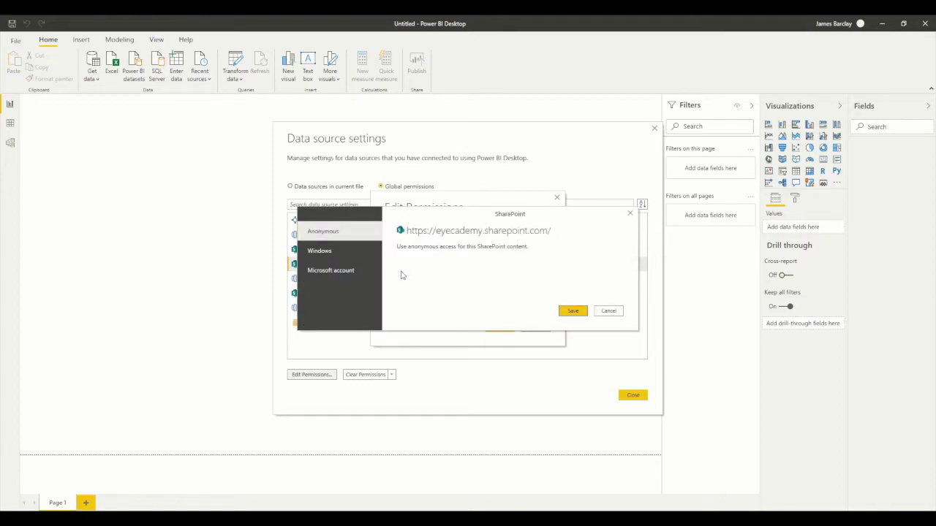
{"action": "left_click", "coordinate": [348, 272]}
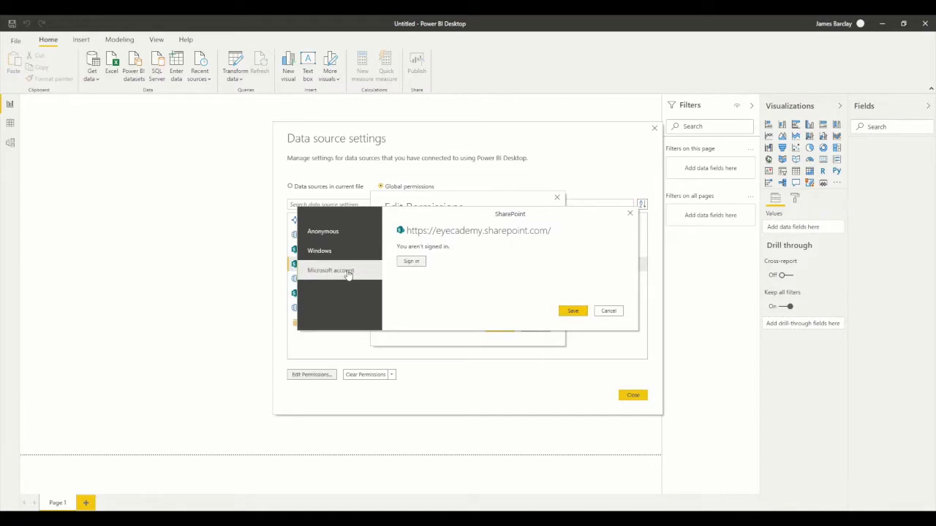
{"action": "left_click", "coordinate": [412, 262]}
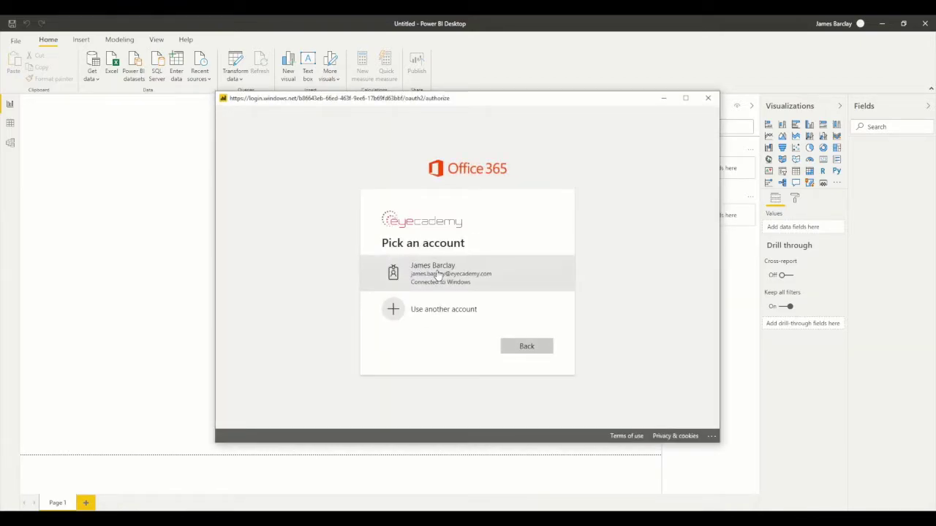
{"action": "left_click", "coordinate": [438, 274]}
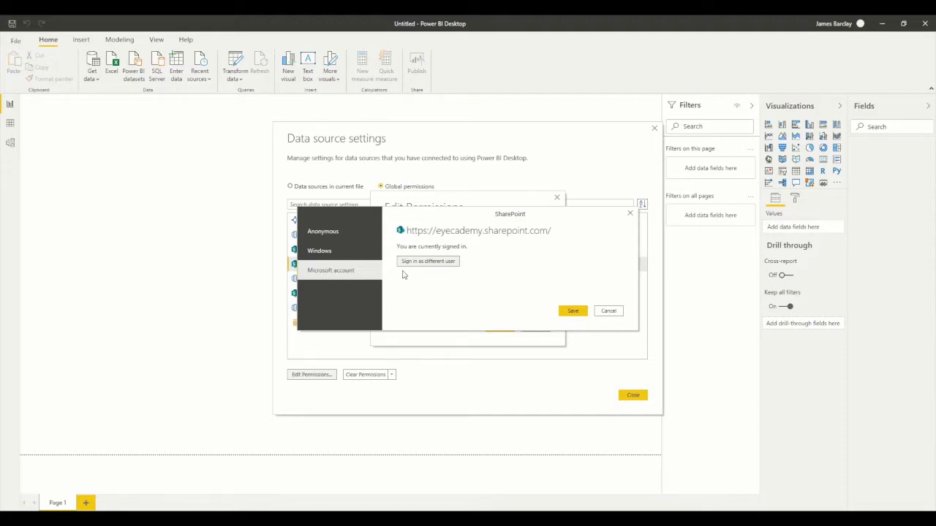
{"action": "left_click", "coordinate": [574, 313]}
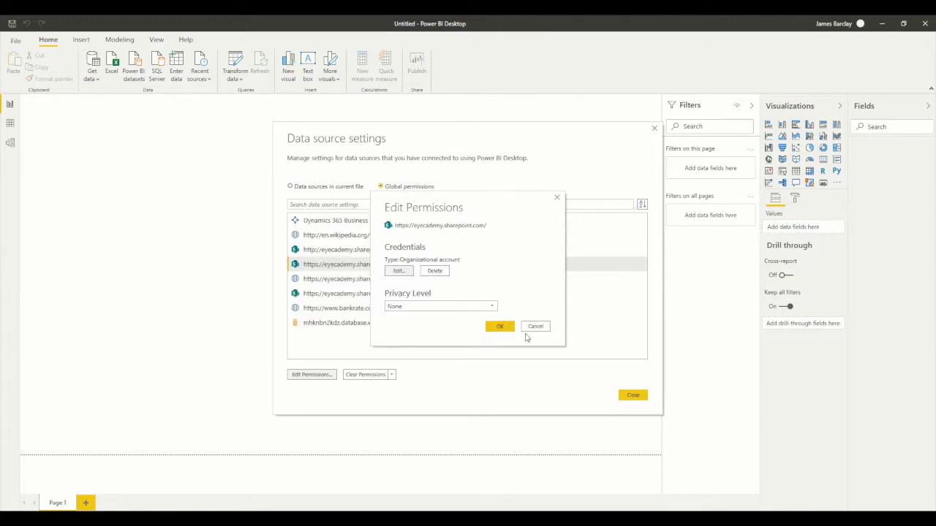
{"action": "left_click", "coordinate": [498, 329]}
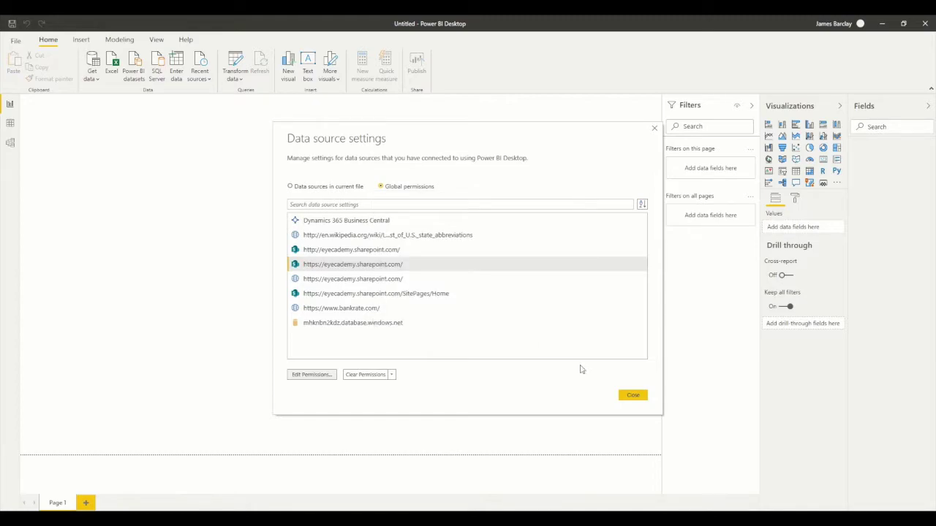
{"action": "left_click", "coordinate": [633, 395]}
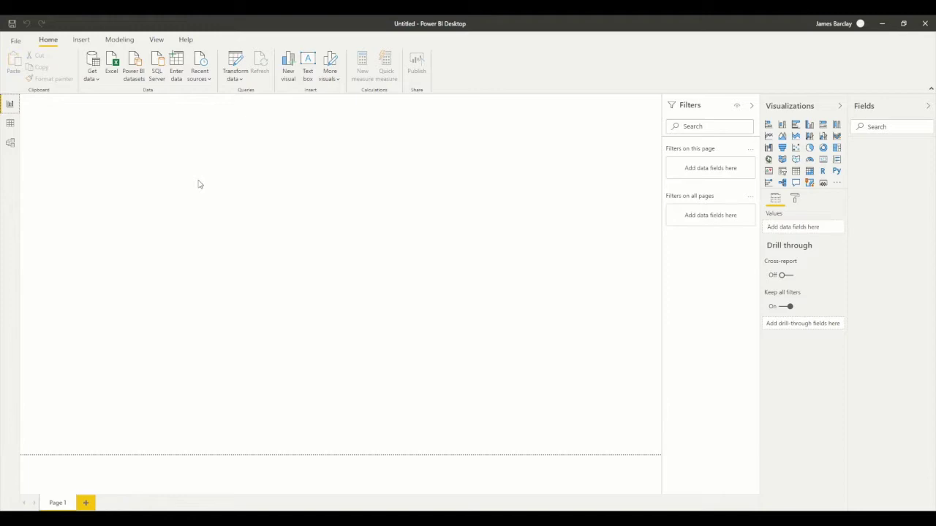
Look through the full Get Data connector catalogue, cancel it, then begin a From Web connection.
{"action": "left_click", "coordinate": [92, 78]}
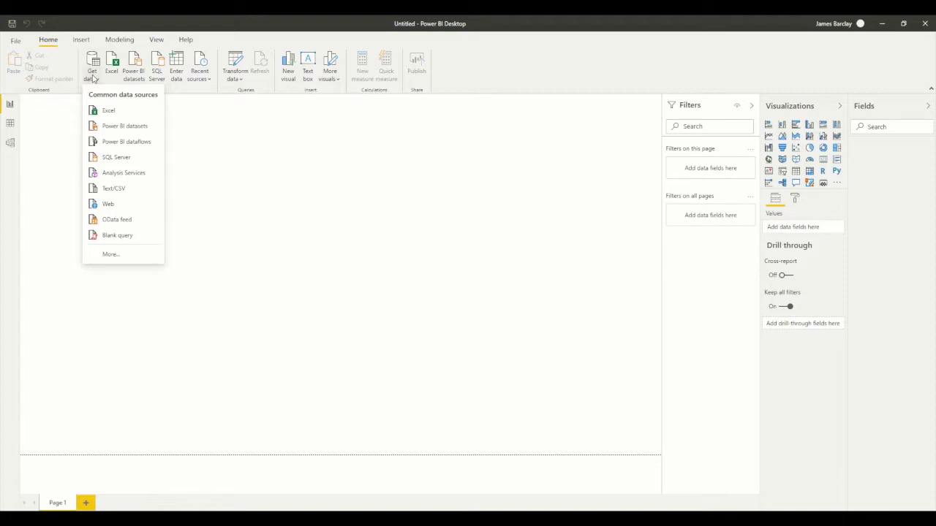
{"action": "left_click", "coordinate": [113, 257]}
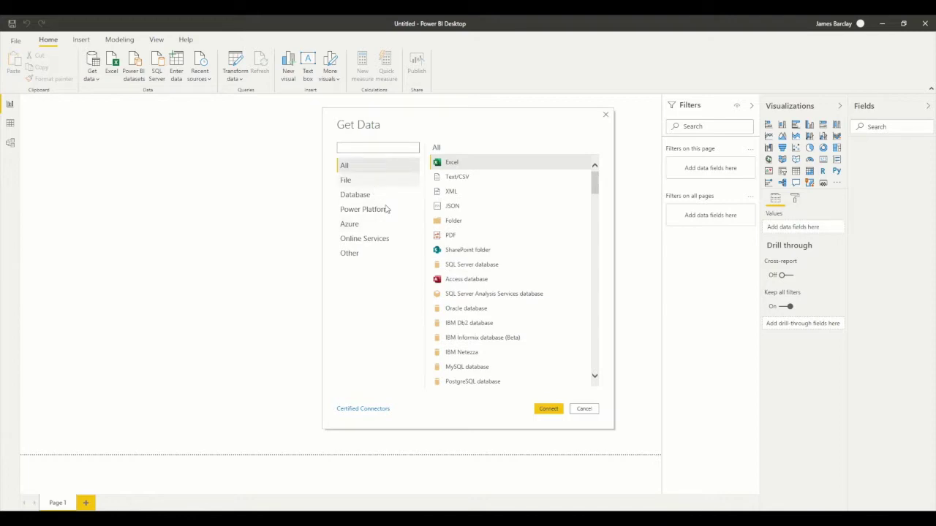
{"action": "left_click", "coordinate": [583, 409]}
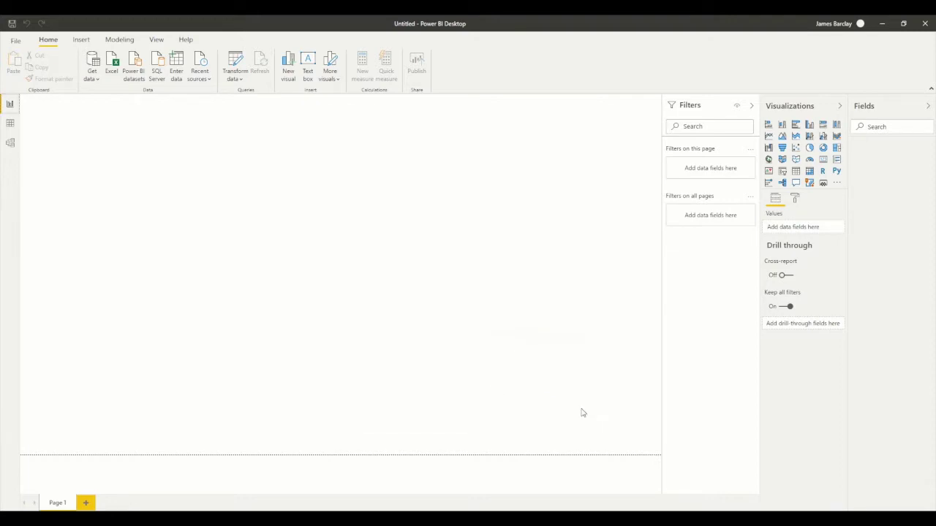
{"action": "left_click", "coordinate": [93, 79]}
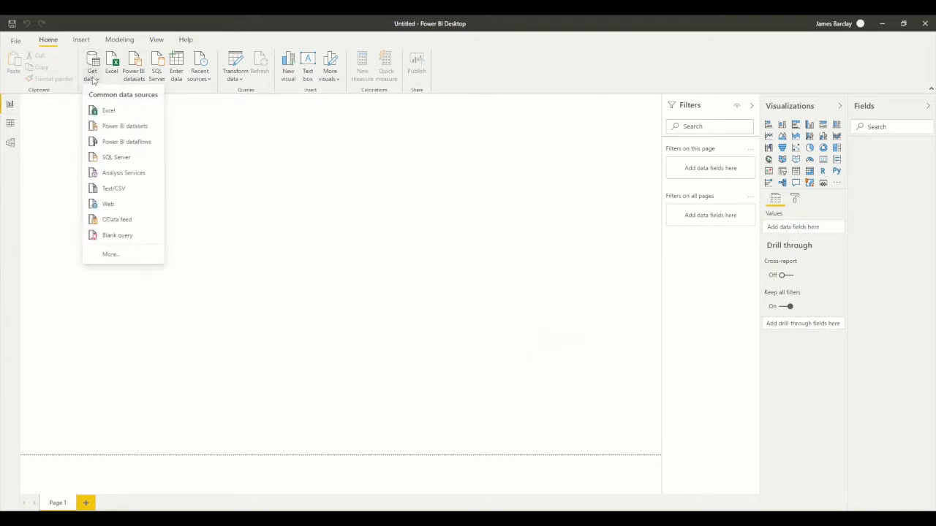
{"action": "left_click", "coordinate": [115, 204]}
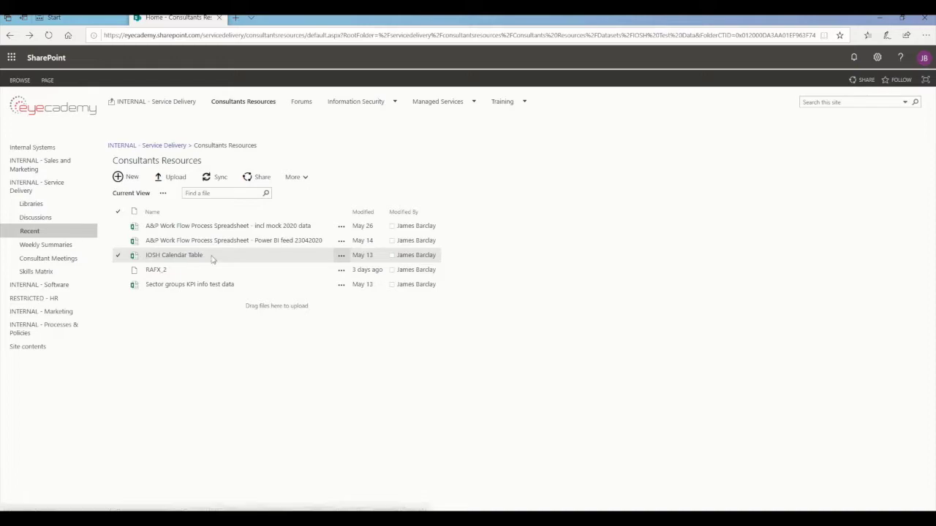
Open IOSH Calendar Table.xlsx in desktop Excel from its SharePoint details callout.
{"action": "left_click", "coordinate": [341, 257]}
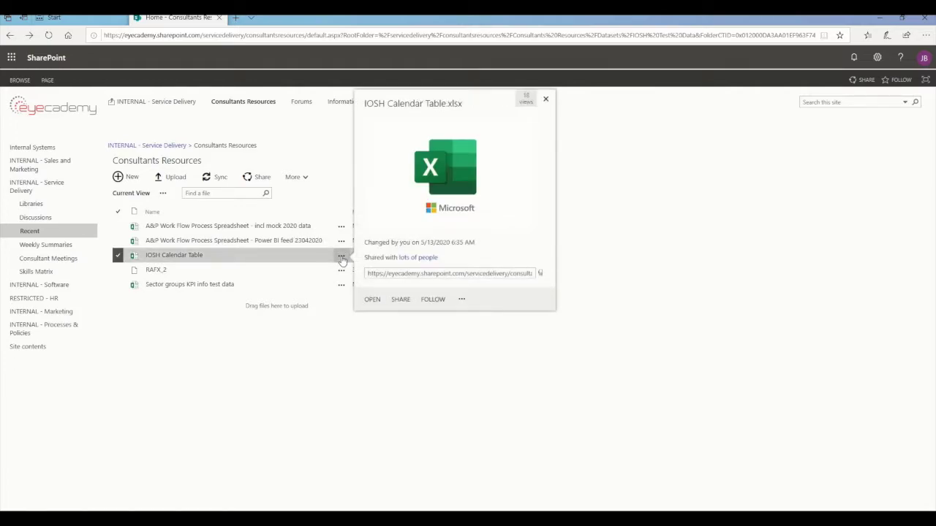
{"action": "left_click", "coordinate": [372, 299]}
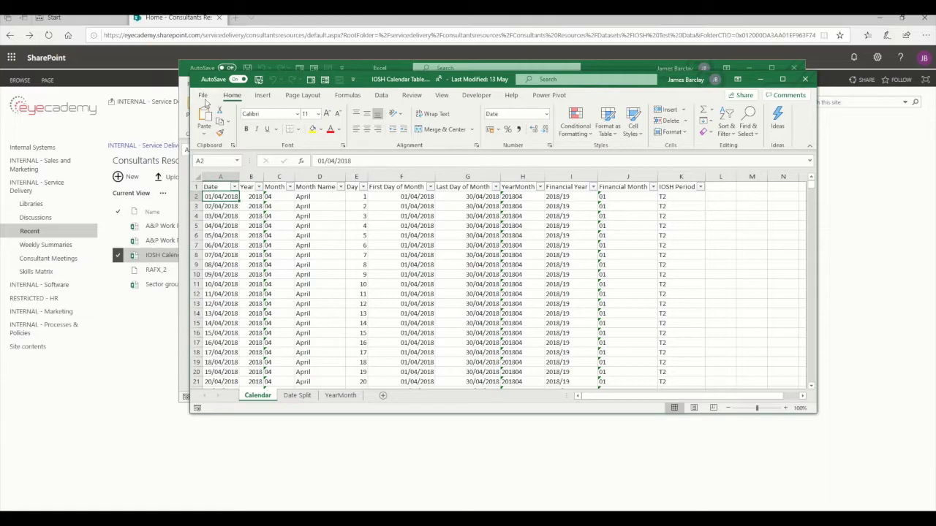
Copy the workbook's SharePoint path from Excel's File > Info page and bring up Notepad.
{"action": "left_click", "coordinate": [204, 97]}
{"action": "left_click", "coordinate": [220, 185]}
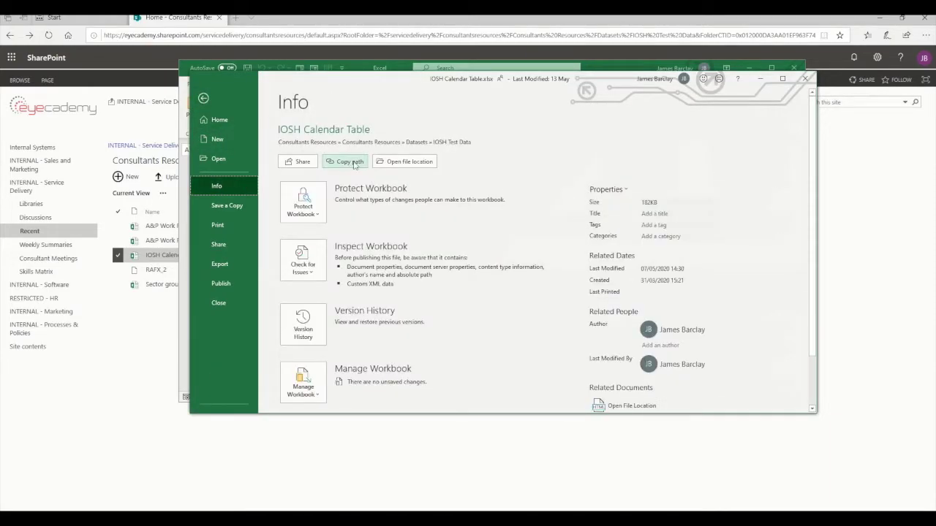
{"action": "left_click", "coordinate": [345, 162]}
{"action": "mouse_move", "coordinate": [369, 519]}
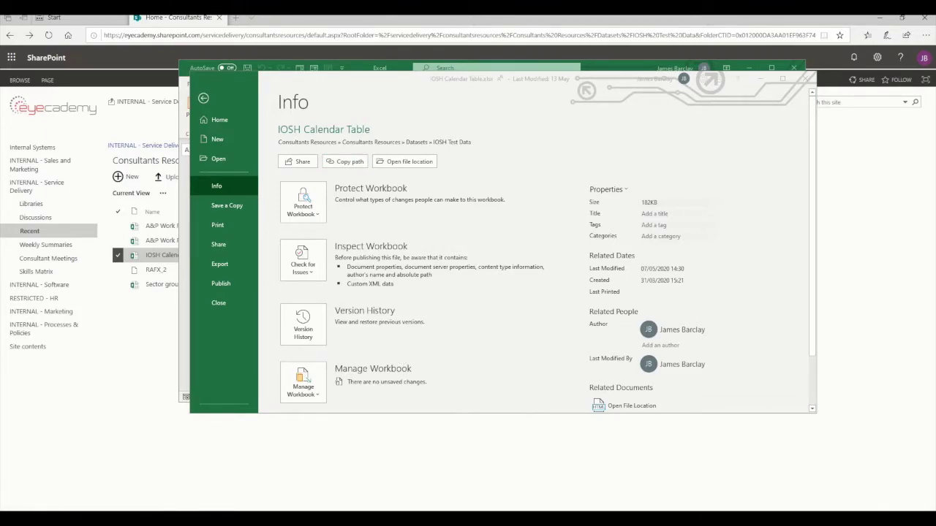
{"action": "left_click", "coordinate": [369, 519]}
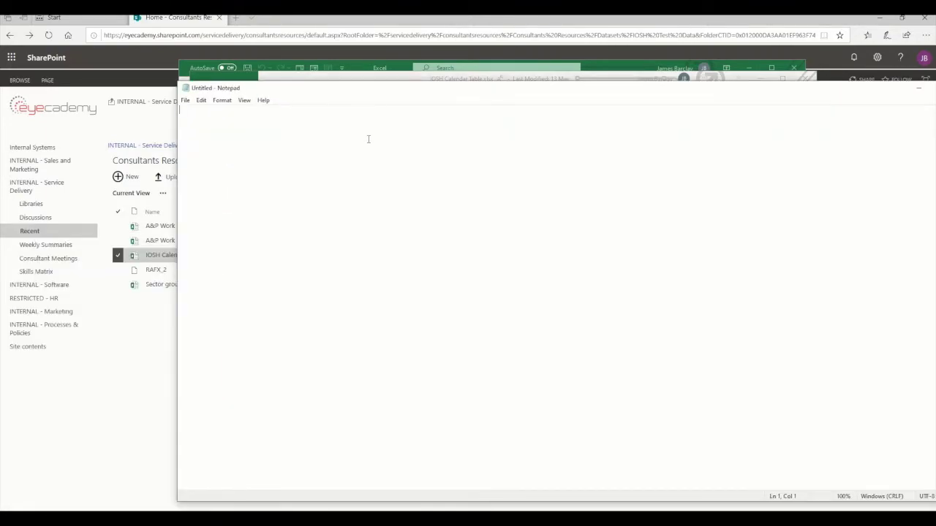
Paste the IOSH Calendar Table SharePoint URL into Notepad and select the whole line.
{"action": "key", "text": "ctrl+v"}
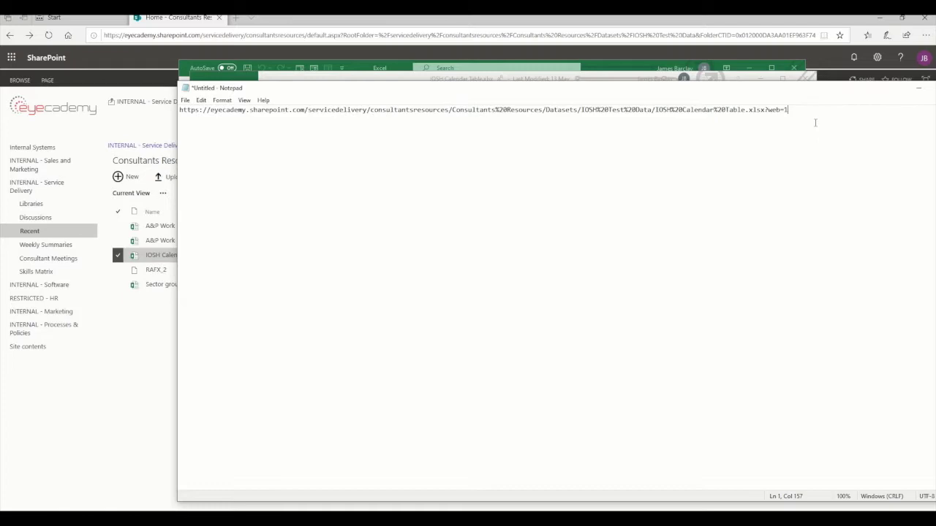
{"action": "left_click_drag", "start_coordinate": [765, 109], "coordinate": [791, 111]}
{"action": "left_click_drag", "start_coordinate": [801, 111], "coordinate": [167, 117]}
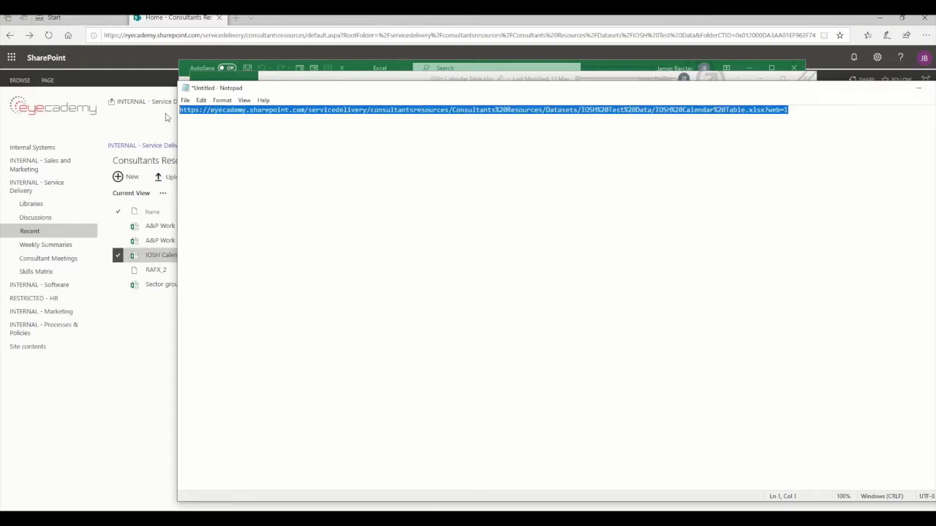
{"action": "left_click", "coordinate": [258, 510]}
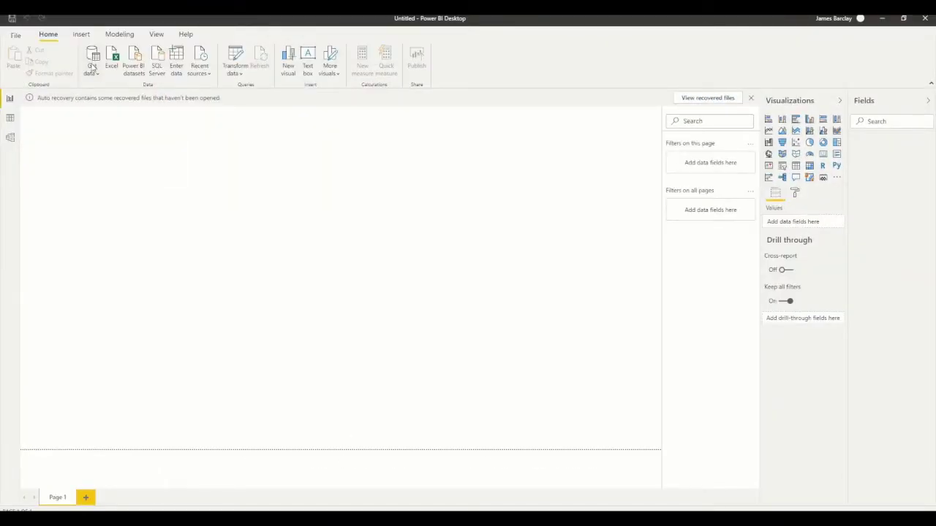
Try a From Web connection to the ?web=1 workbook URL and dismiss the invalid-URL error.
{"action": "left_click", "coordinate": [92, 66]}
{"action": "left_click", "coordinate": [107, 200]}
{"action": "key", "text": "ctrl+v"}
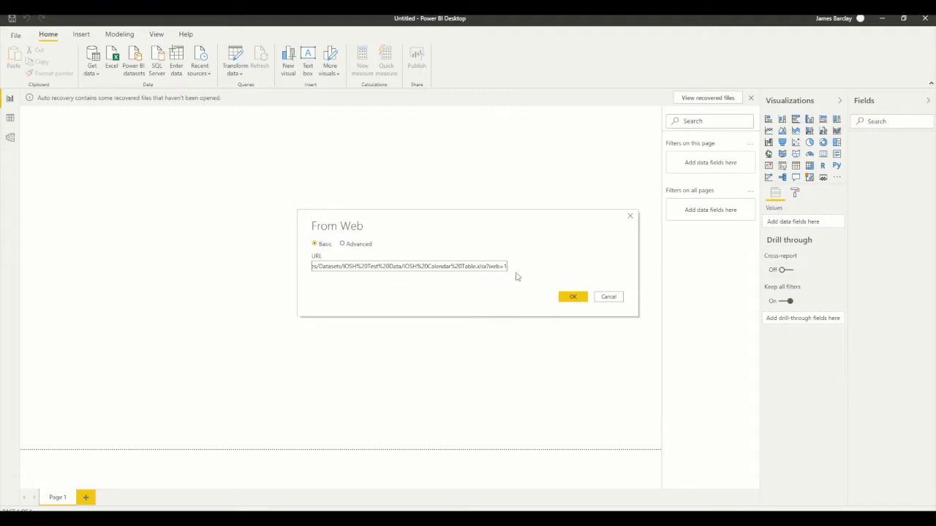
{"action": "left_click", "coordinate": [580, 302]}
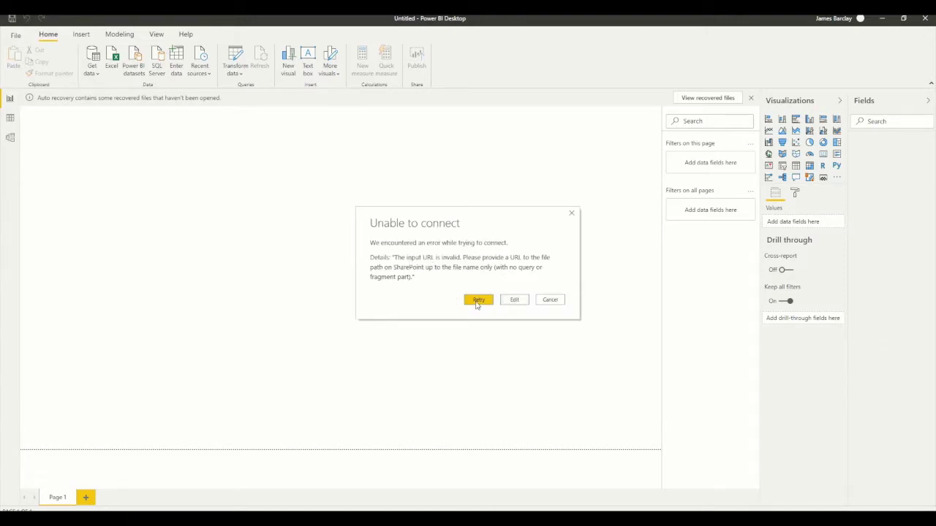
{"action": "left_click", "coordinate": [513, 301]}
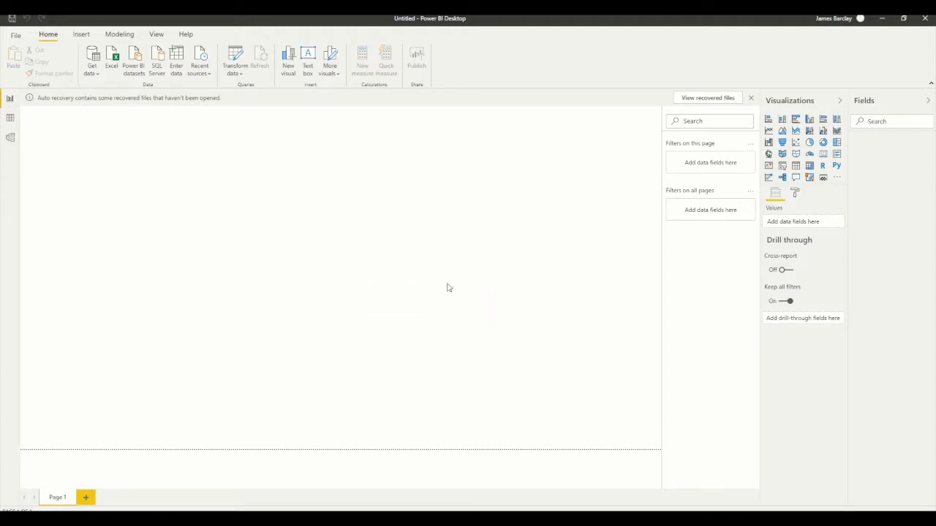
{"action": "left_click", "coordinate": [489, 267]}
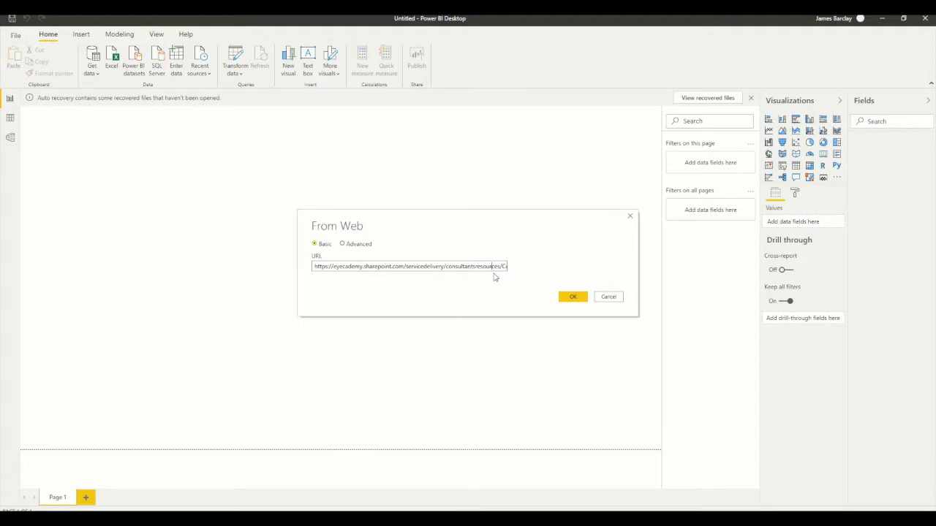
{"action": "left_click_drag", "start_coordinate": [494, 268], "coordinate": [543, 273]}
{"action": "left_click", "coordinate": [494, 268]}
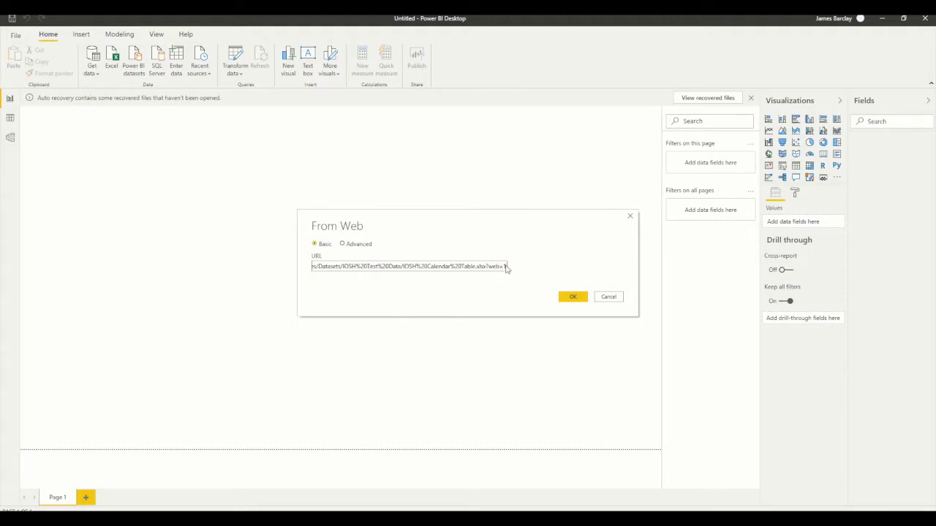
{"action": "key", "text": "BackSpace"}
{"action": "key", "text": "BackSpace"}
{"action": "key", "text": "BackSpace"}
{"action": "key", "text": "BackSpace"}
{"action": "key", "text": "BackSpace"}
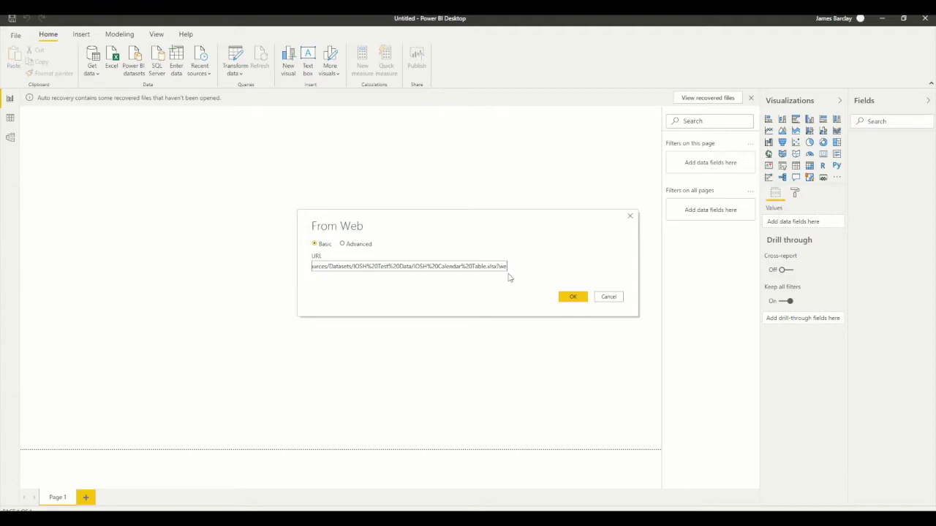
{"action": "key", "text": "BackSpace"}
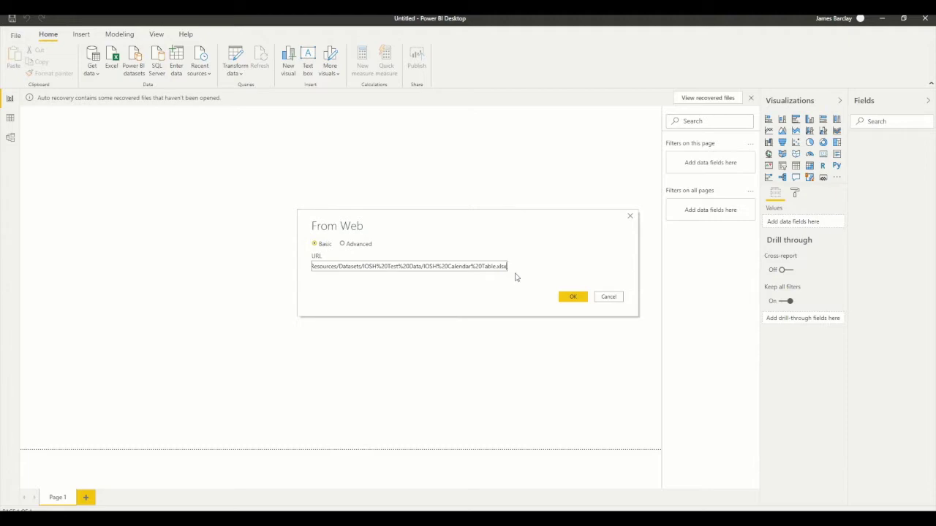
{"action": "left_click", "coordinate": [575, 301]}
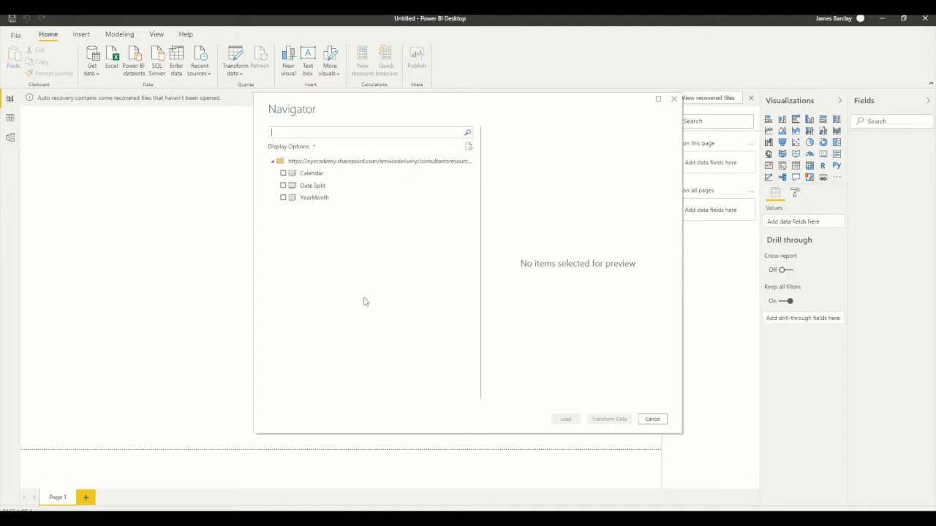
{"action": "left_click", "coordinate": [655, 422]}
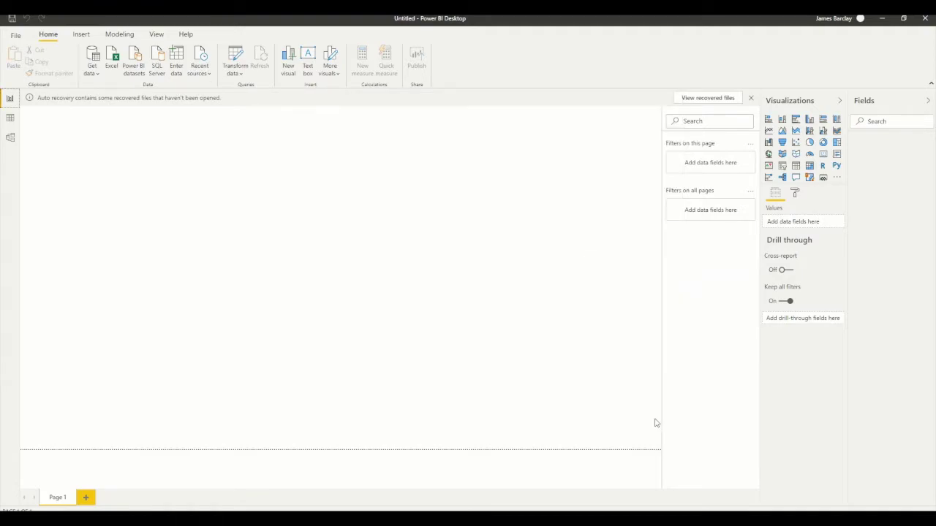
Minimise Power BI, close the Excel workbook, and bring up the SharePoint Consultants Resources library.
{"action": "left_click", "coordinate": [882, 19]}
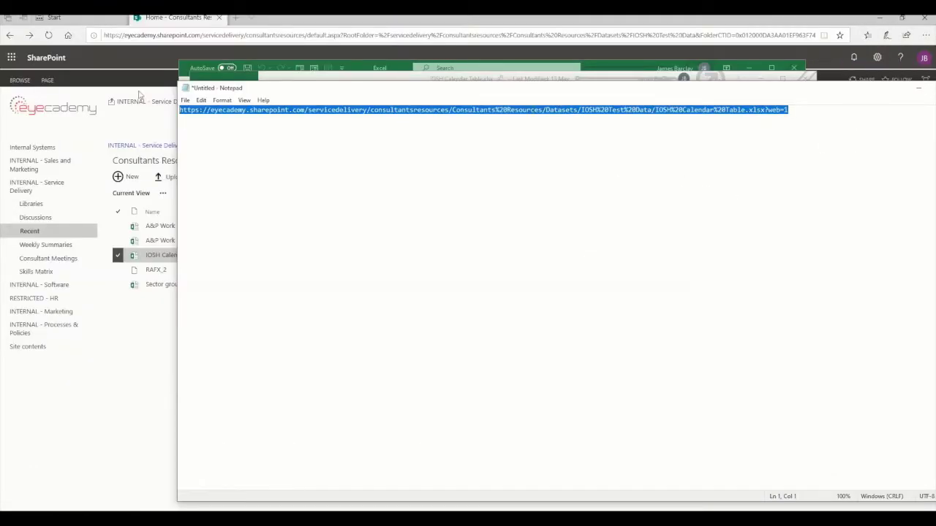
{"action": "left_click_drag", "start_coordinate": [232, 88], "coordinate": [333, 225]}
{"action": "left_click_drag", "start_coordinate": [471, 227], "coordinate": [329, 204]}
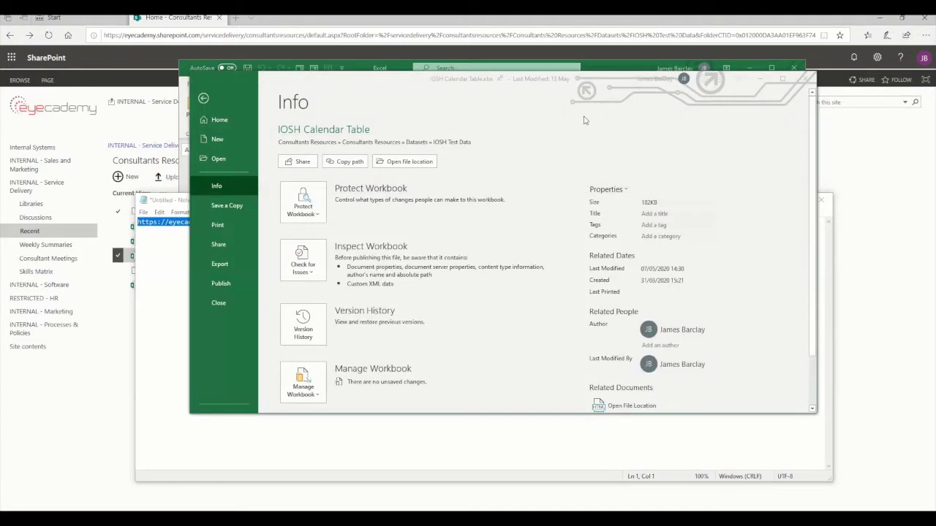
{"action": "left_click", "coordinate": [528, 126]}
{"action": "left_click", "coordinate": [806, 79]}
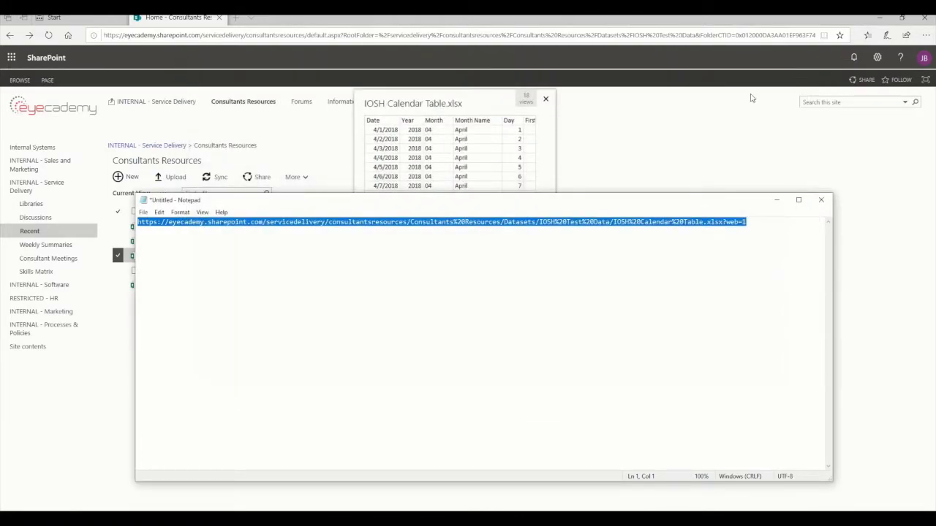
{"action": "left_click", "coordinate": [629, 173]}
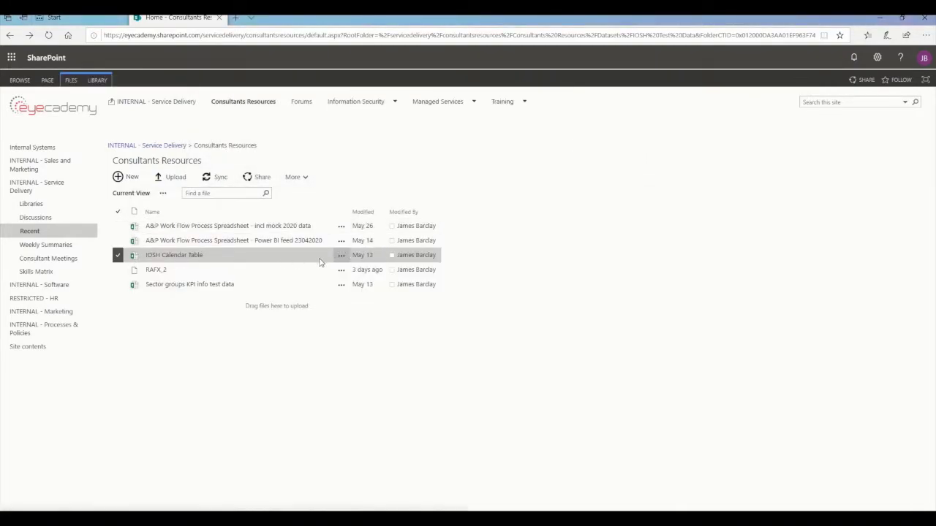
Copy the IOSH Calendar Table.xlsx link from its SharePoint details card and return to Notepad.
{"action": "left_click", "coordinate": [341, 256]}
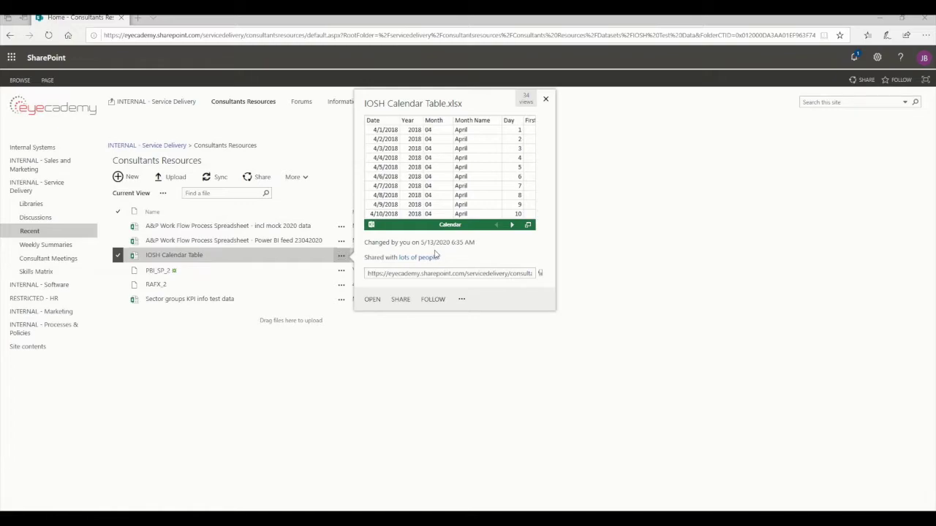
{"action": "left_click_drag", "start_coordinate": [368, 273], "coordinate": [544, 278]}
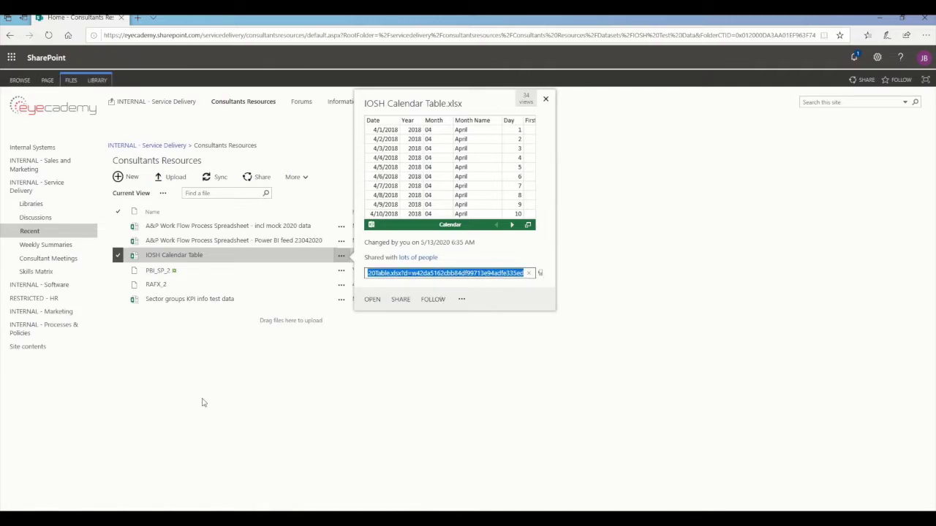
{"action": "key", "text": "alt+Tab"}
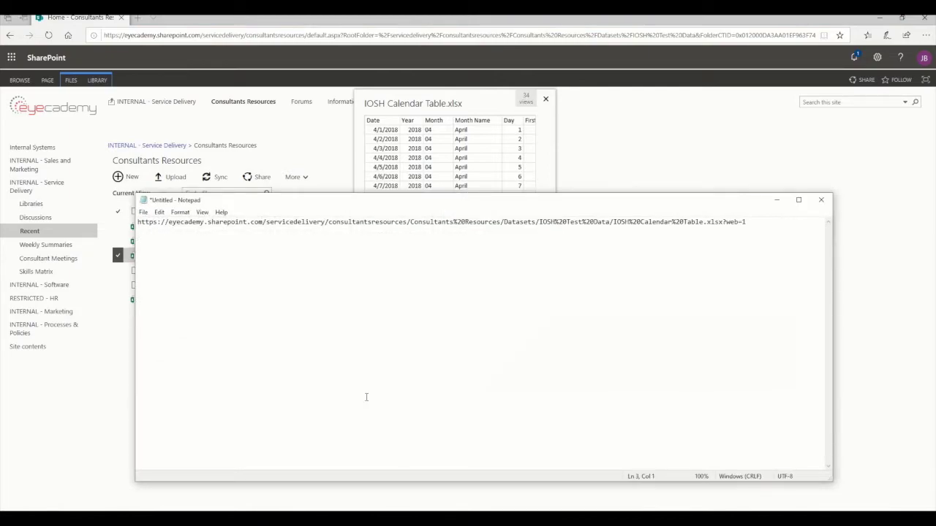
Paste the copied link on Notepad line 3 and delete its ?d= query so it ends at .xlsx.
{"action": "left_click", "coordinate": [752, 223]}
{"action": "key", "text": "Down"}
{"action": "key", "text": "Down"}
{"action": "type", "text": "https://eyecademy.sharepoint.com/servicedelivery/consultantsresources/Consultants%20Resources/Datasets/IOSH%20Test%20Data/IOSH%20Calendar%20Table.xlsx?d=w42da5162cb84df99713e94adfe335ed"}
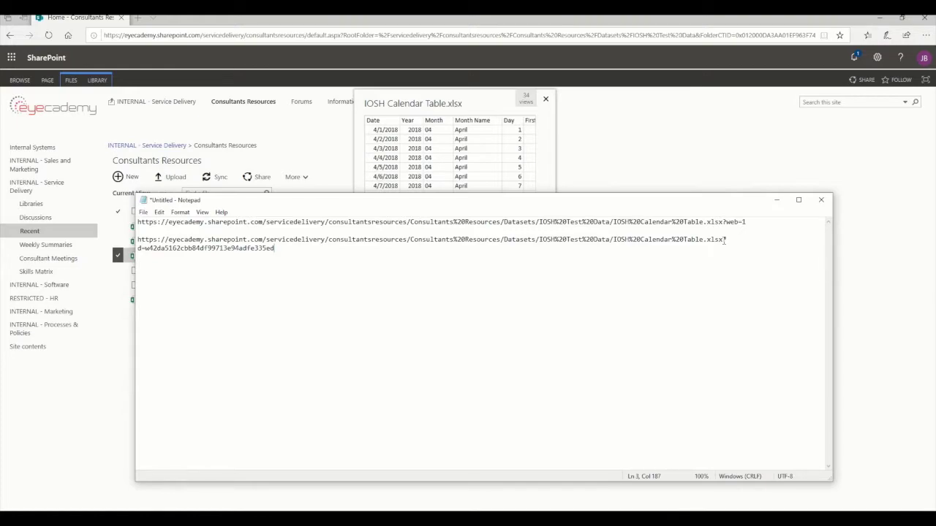
{"action": "left_click_drag", "start_coordinate": [723, 240], "coordinate": [728, 251]}
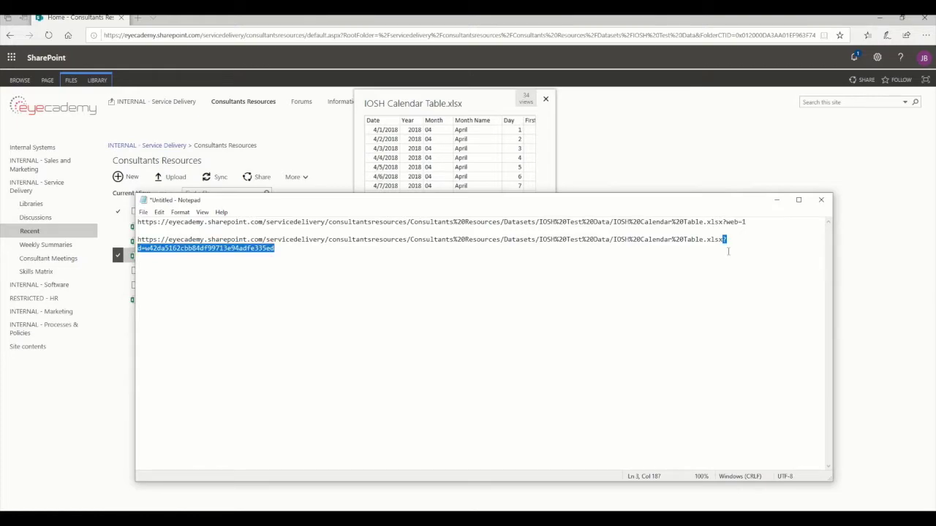
{"action": "key", "text": "BackSpace"}
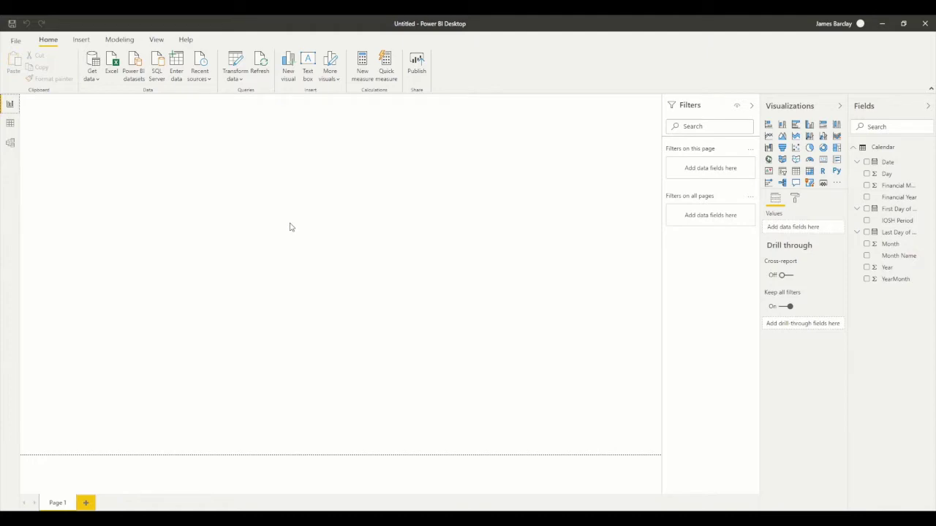
Start a SharePoint folder connection from the full data connector list, then switch to the browser.
{"action": "left_click", "coordinate": [94, 76]}
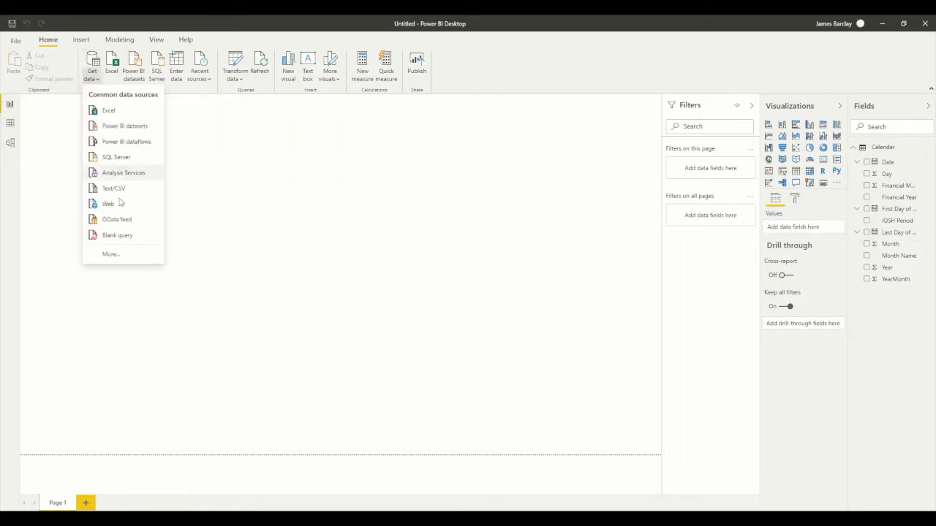
{"action": "left_click", "coordinate": [111, 255]}
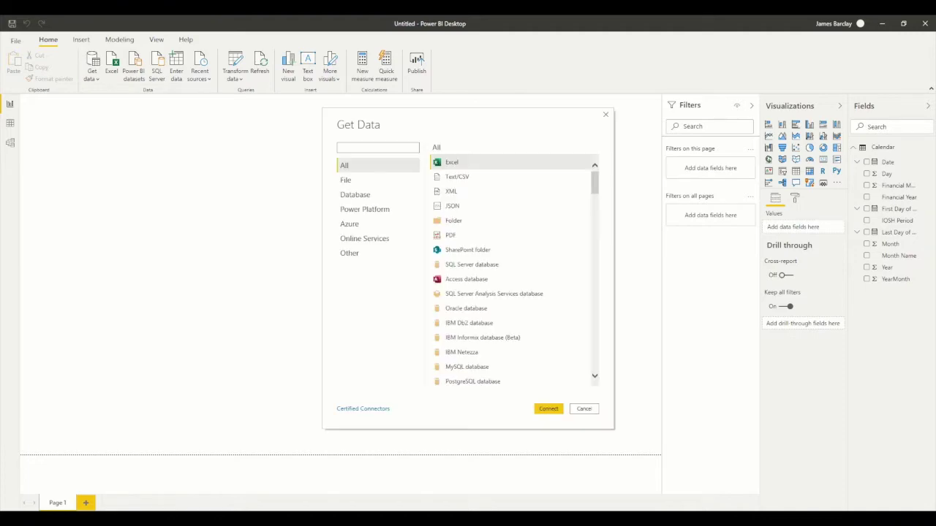
{"action": "left_click", "coordinate": [484, 250]}
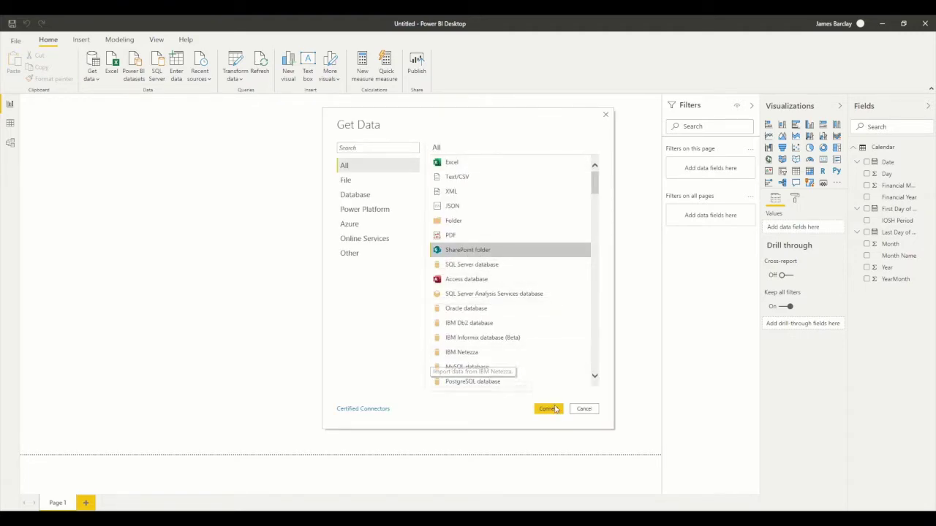
{"action": "left_click", "coordinate": [548, 411]}
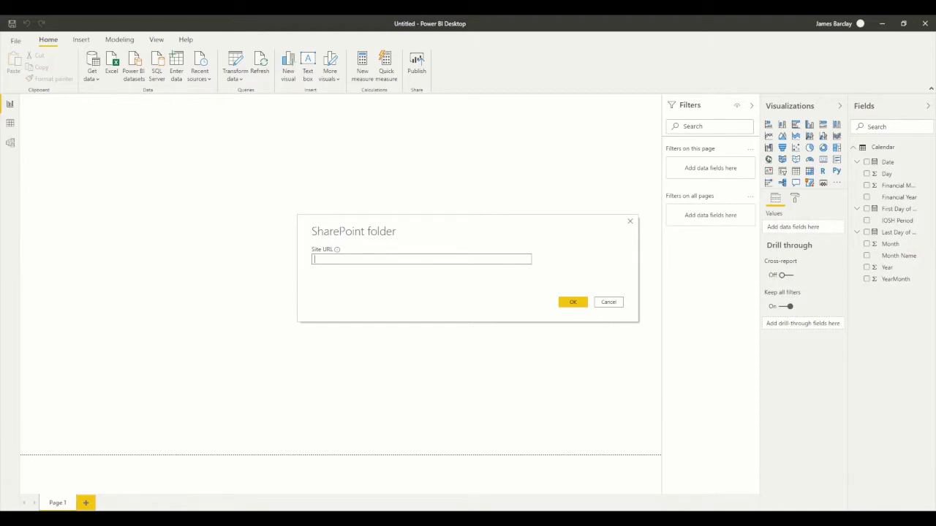
{"action": "key", "text": "alt+Tab"}
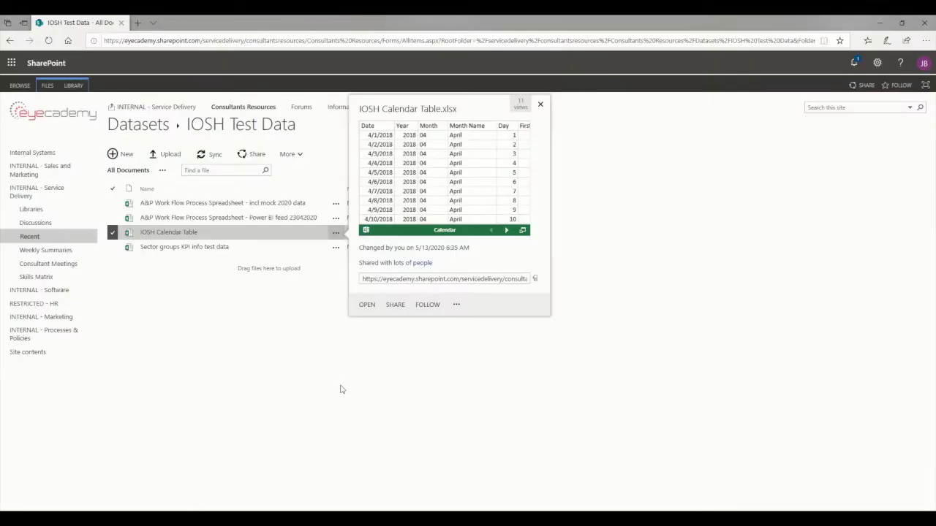
Browse the Consultants Resources library to the Datasets > IOSH Test Data folder.
{"action": "left_click", "coordinate": [267, 340]}
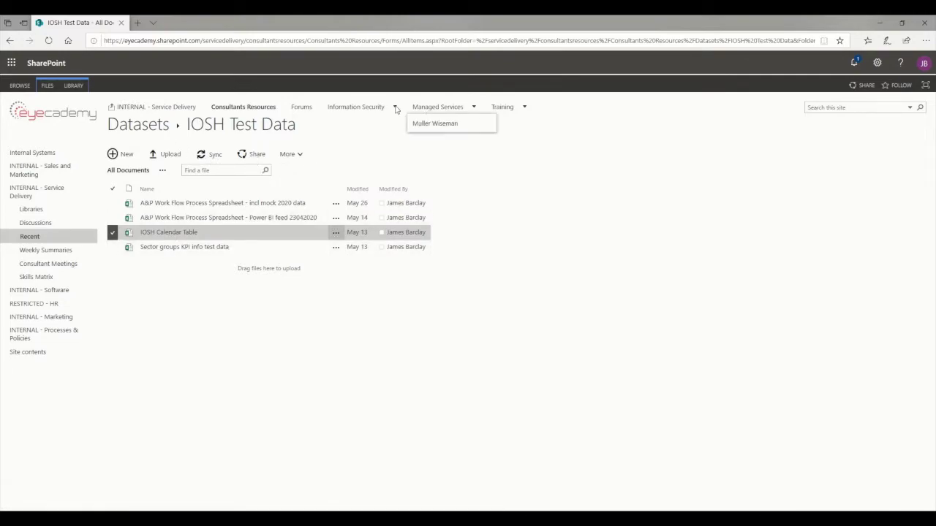
{"action": "left_click", "coordinate": [256, 108]}
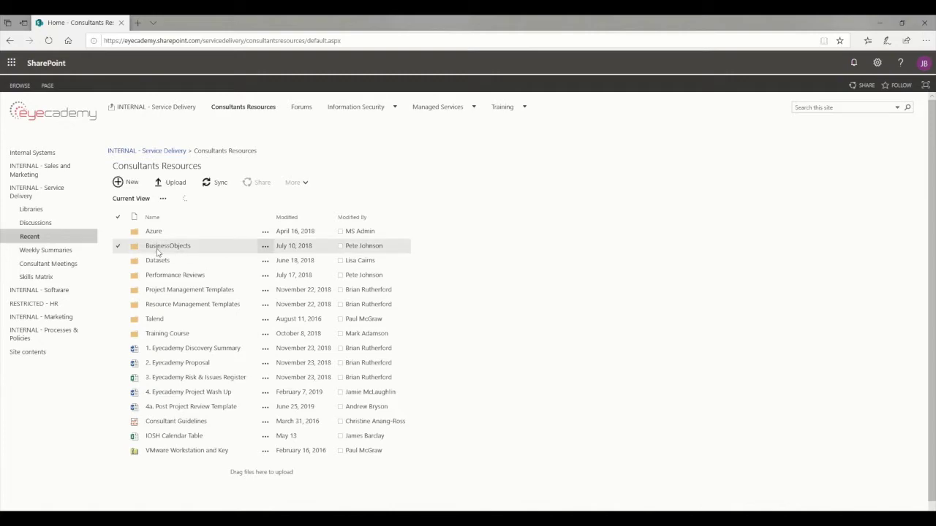
{"action": "left_click", "coordinate": [157, 261]}
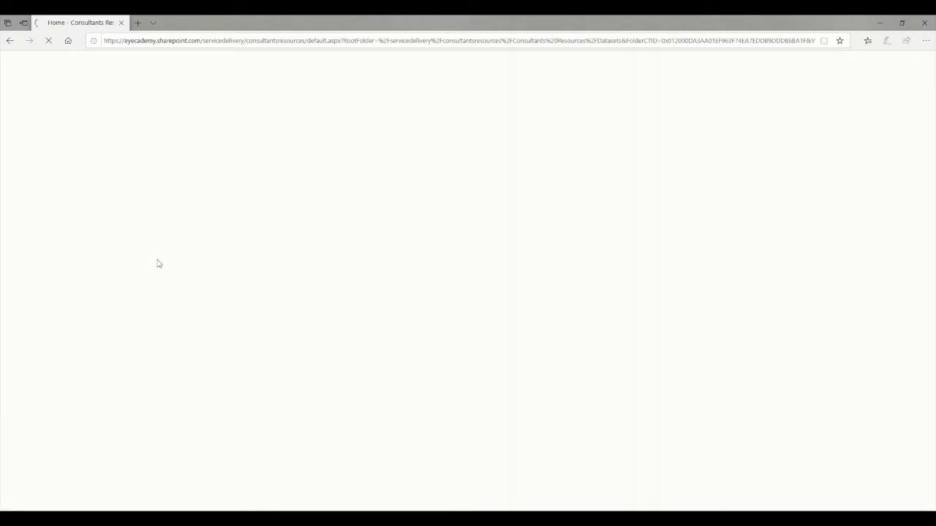
{"action": "left_click", "coordinate": [172, 234]}
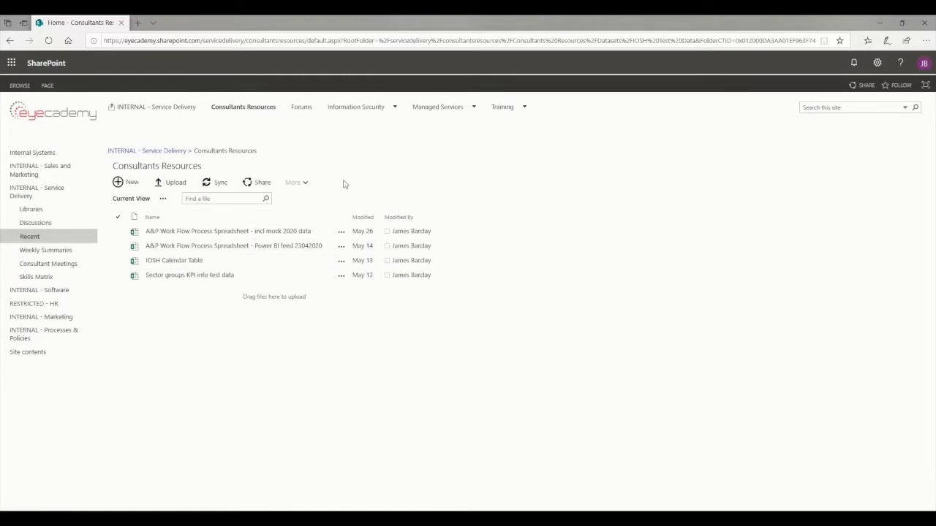
Copy the library page address and return to the SharePoint folder Site URL box.
{"action": "left_click", "coordinate": [388, 41]}
{"action": "key", "text": "ctrl+c"}
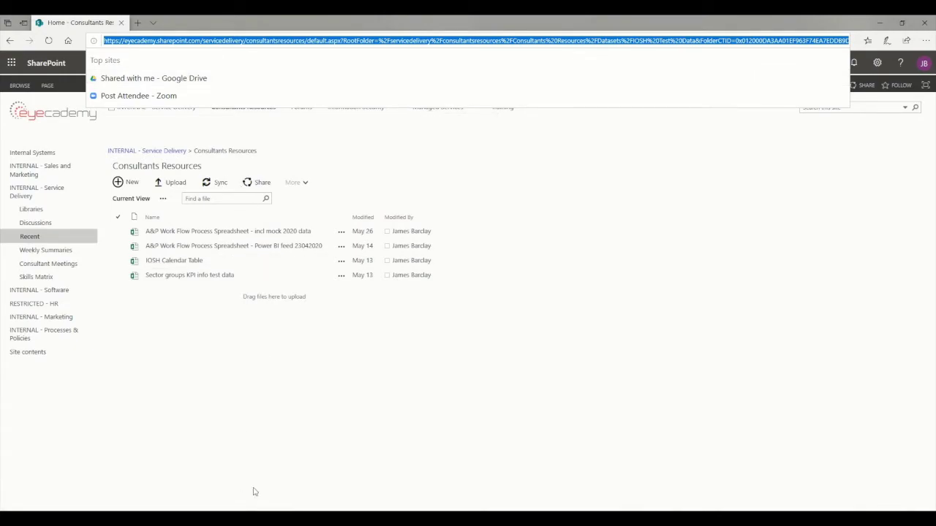
{"action": "key", "text": "alt+Tab"}
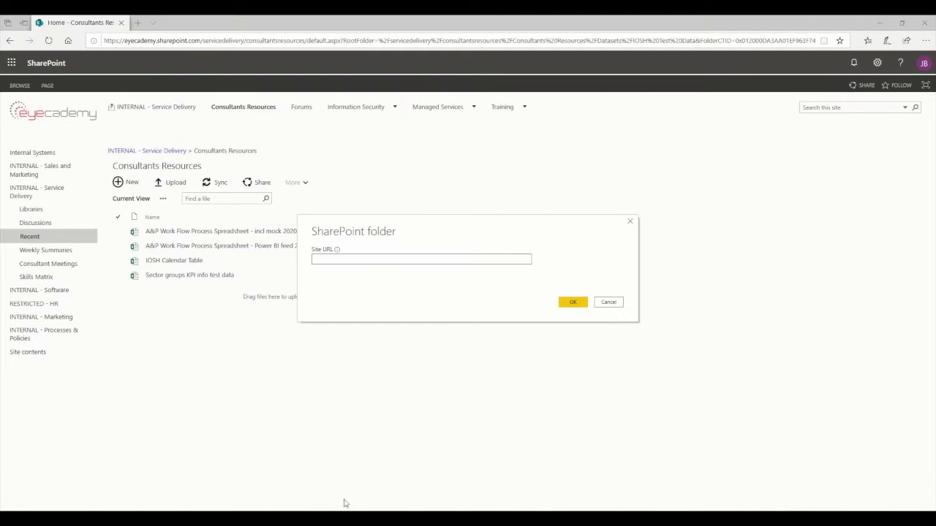
{"action": "left_click", "coordinate": [330, 259]}
{"action": "key", "text": "ctrl+v"}
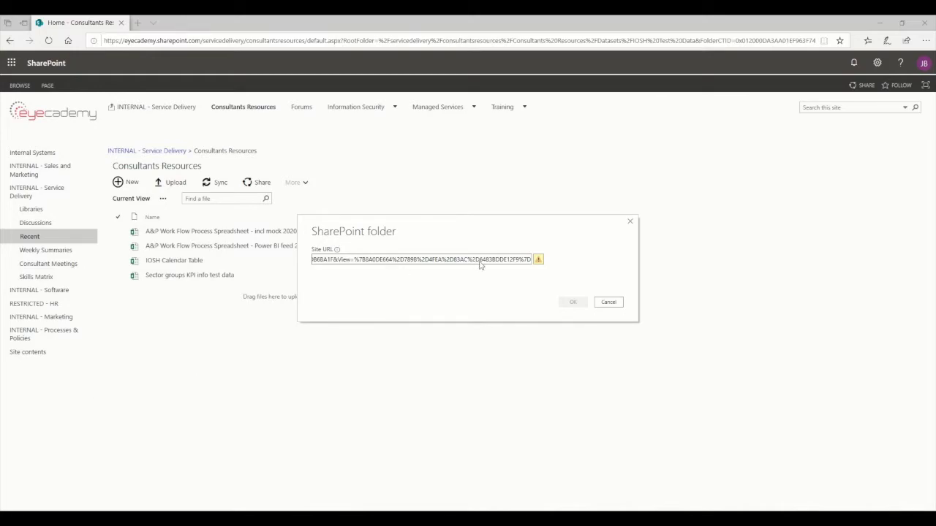
{"action": "left_click", "coordinate": [533, 261]}
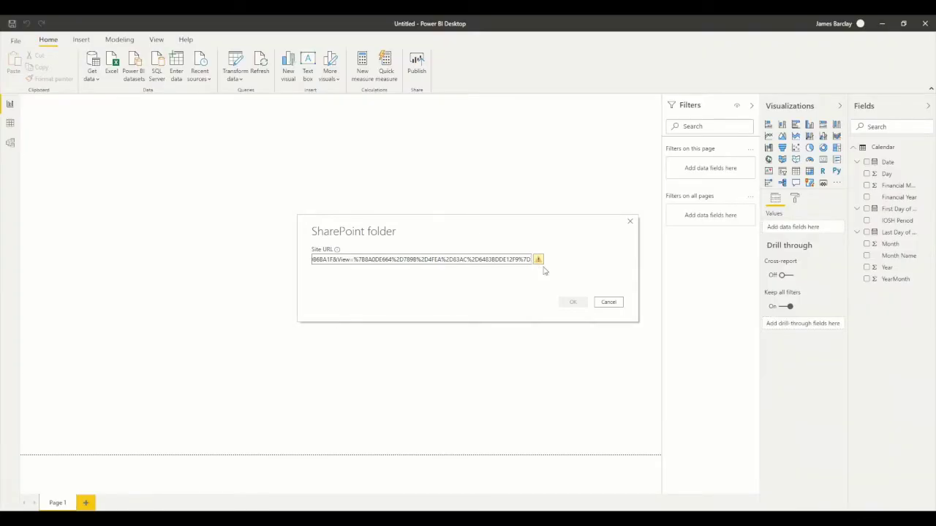
{"action": "key", "text": "BackSpace"}
{"action": "key", "text": "BackSpace"}
{"action": "key", "text": "BackSpace"}
{"action": "key", "text": "BackSpace"}
{"action": "key", "text": "BackSpace"}
{"action": "key", "text": "BackSpace"}
{"action": "key", "text": "BackSpace"}
{"action": "key", "text": "BackSpace"}
{"action": "key", "text": "BackSpace"}
{"action": "key", "text": "BackSpace"}
{"action": "key", "text": "BackSpace"}
{"action": "key", "text": "BackSpace"}
{"action": "key", "text": "BackSpace"}
{"action": "key", "text": "BackSpace"}
{"action": "key", "text": "BackSpace"}
{"action": "key", "text": "BackSpace"}
{"action": "key", "text": "BackSpace"}
{"action": "key", "text": "BackSpace"}
{"action": "key", "text": "BackSpace"}
{"action": "key", "text": "BackSpace"}
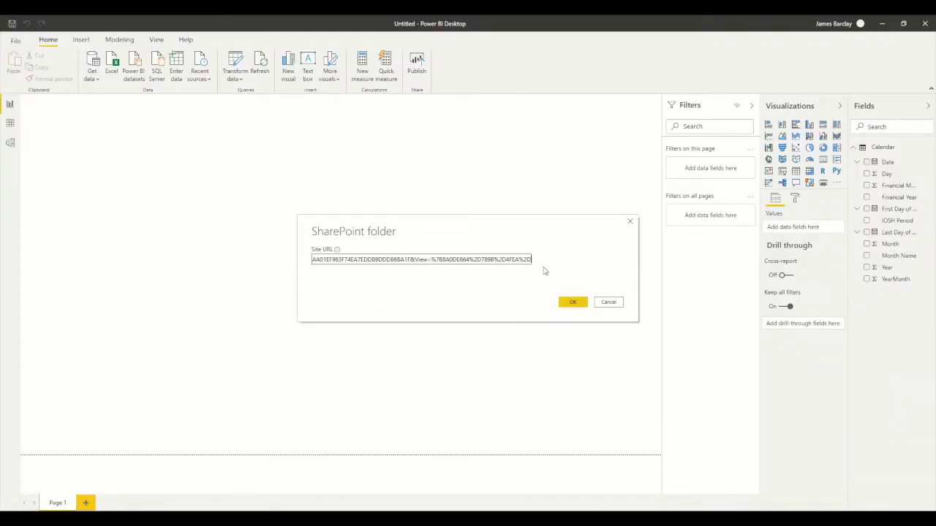
{"action": "key", "text": "BackSpace"}
{"action": "key", "text": "BackSpace"}
{"action": "key", "text": "BackSpace"}
{"action": "key", "text": "BackSpace"}
{"action": "key", "text": "BackSpace"}
{"action": "key", "text": "BackSpace"}
{"action": "key", "text": "BackSpace"}
{"action": "key", "text": "BackSpace"}
{"action": "key", "text": "BackSpace"}
{"action": "key", "text": "BackSpace"}
{"action": "key", "text": "BackSpace"}
{"action": "key", "text": "BackSpace"}
{"action": "key", "text": "BackSpace"}
{"action": "key", "text": "BackSpace"}
{"action": "key", "text": "BackSpace"}
{"action": "key", "text": "BackSpace"}
{"action": "key", "text": "BackSpace"}
{"action": "key", "text": "BackSpace"}
{"action": "key", "text": "BackSpace"}
{"action": "key", "text": "BackSpace"}
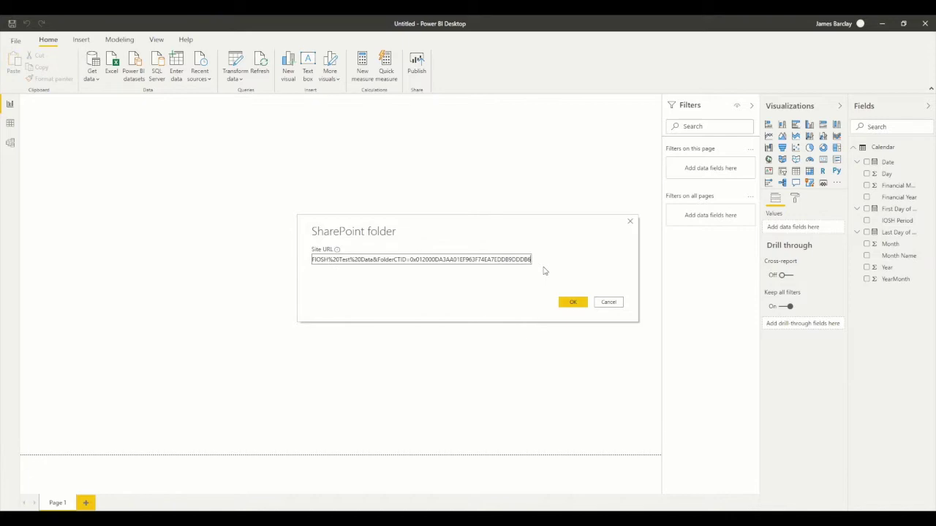
{"action": "key", "text": "BackSpace"}
{"action": "key", "text": "BackSpace"}
{"action": "key", "text": "BackSpace"}
{"action": "key", "text": "BackSpace"}
{"action": "key", "text": "BackSpace"}
{"action": "key", "text": "BackSpace"}
{"action": "key", "text": "BackSpace"}
{"action": "key", "text": "BackSpace"}
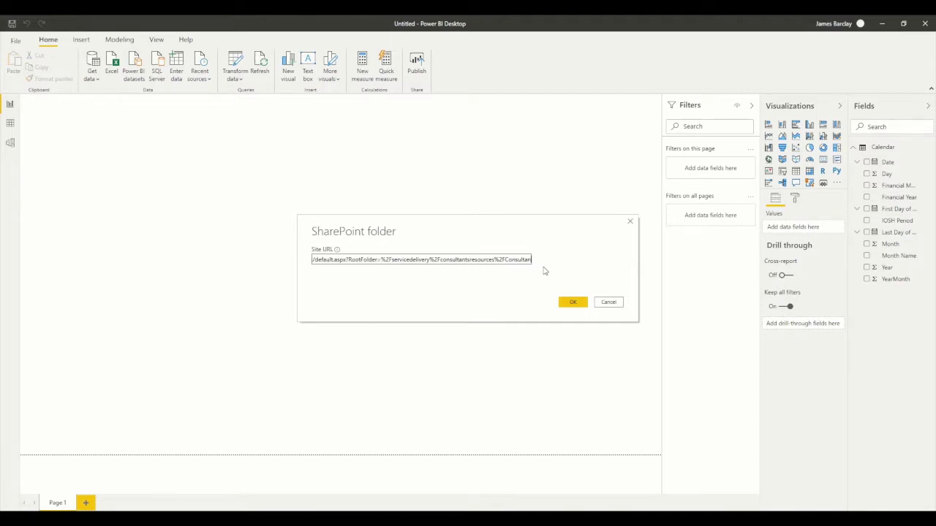
{"action": "key", "text": "BackSpace"}
{"action": "key", "text": "BackSpace"}
{"action": "key", "text": "BackSpace"}
{"action": "key", "text": "BackSpace"}
{"action": "key", "text": "BackSpace"}
{"action": "key", "text": "BackSpace"}
{"action": "key", "text": "BackSpace"}
{"action": "key", "text": "BackSpace"}
{"action": "key", "text": "BackSpace"}
{"action": "key", "text": "BackSpace"}
{"action": "key", "text": "BackSpace"}
{"action": "key", "text": "BackSpace"}
{"action": "key", "text": "BackSpace"}
{"action": "key", "text": "BackSpace"}
{"action": "key", "text": "BackSpace"}
{"action": "key", "text": "BackSpace"}
{"action": "key", "text": "BackSpace"}
{"action": "key", "text": "BackSpace"}
{"action": "key", "text": "BackSpace"}
{"action": "key", "text": "BackSpace"}
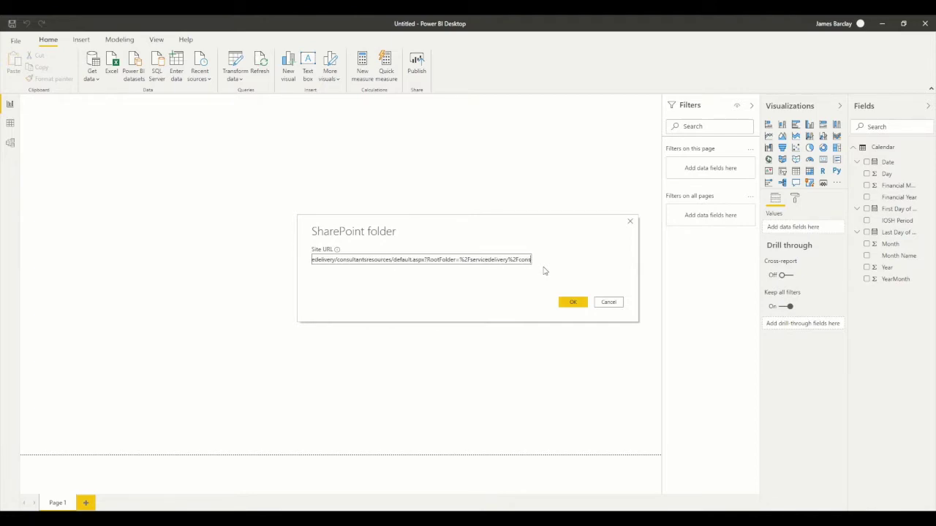
{"action": "key", "text": "BackSpace"}
{"action": "key", "text": "BackSpace"}
{"action": "key", "text": "BackSpace"}
{"action": "key", "text": "BackSpace"}
{"action": "key", "text": "BackSpace"}
{"action": "key", "text": "BackSpace"}
{"action": "key", "text": "BackSpace"}
{"action": "key", "text": "BackSpace"}
{"action": "key", "text": "BackSpace"}
{"action": "key", "text": "BackSpace"}
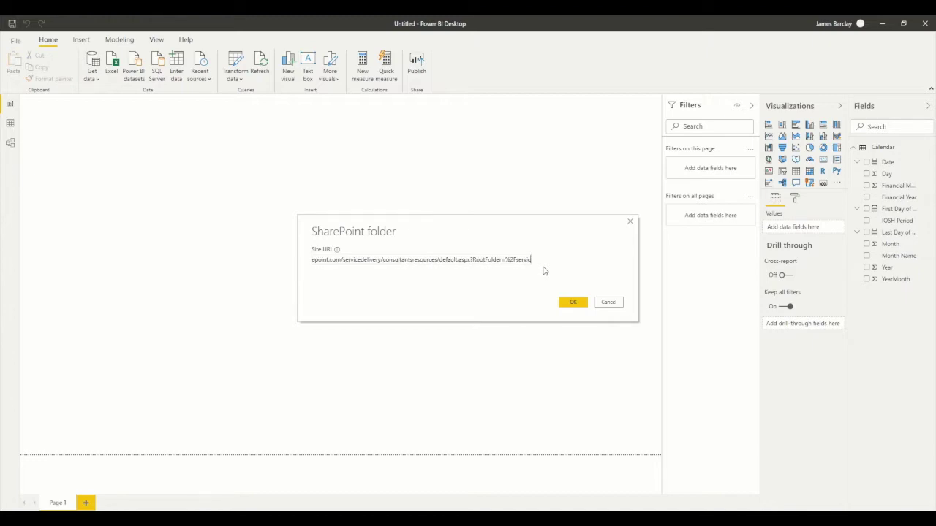
{"action": "key", "text": "BackSpace"}
{"action": "key", "text": "BackSpace"}
{"action": "key", "text": "BackSpace"}
{"action": "key", "text": "BackSpace"}
{"action": "key", "text": "BackSpace"}
{"action": "key", "text": "BackSpace"}
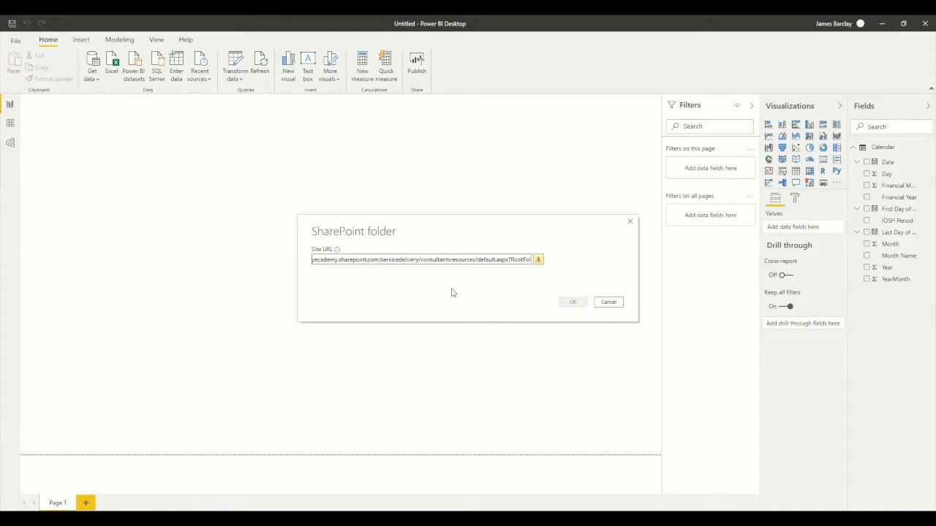
{"action": "key", "text": "BackSpace"}
{"action": "key", "text": "BackSpace"}
{"action": "key", "text": "BackSpace"}
{"action": "key", "text": "BackSpace"}
{"action": "key", "text": "BackSpace"}
{"action": "key", "text": "BackSpace"}
{"action": "key", "text": "BackSpace"}
{"action": "key", "text": "BackSpace"}
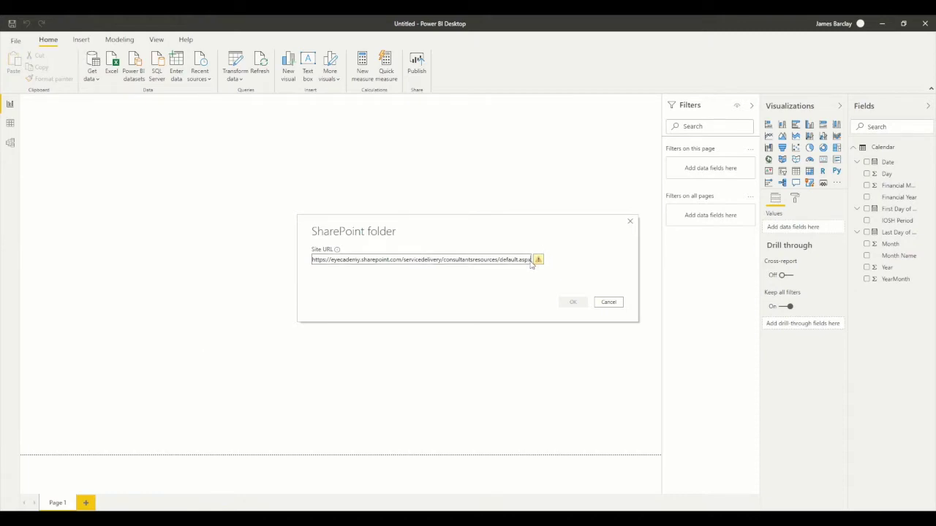
{"action": "key", "text": "BackSpace"}
{"action": "key", "text": "BackSpace"}
{"action": "key", "text": "BackSpace"}
{"action": "key", "text": "BackSpace"}
{"action": "key", "text": "BackSpace"}
{"action": "key", "text": "BackSpace"}
{"action": "key", "text": "BackSpace"}
{"action": "key", "text": "BackSpace"}
{"action": "key", "text": "BackSpace"}
{"action": "key", "text": "BackSpace"}
{"action": "key", "text": "BackSpace"}
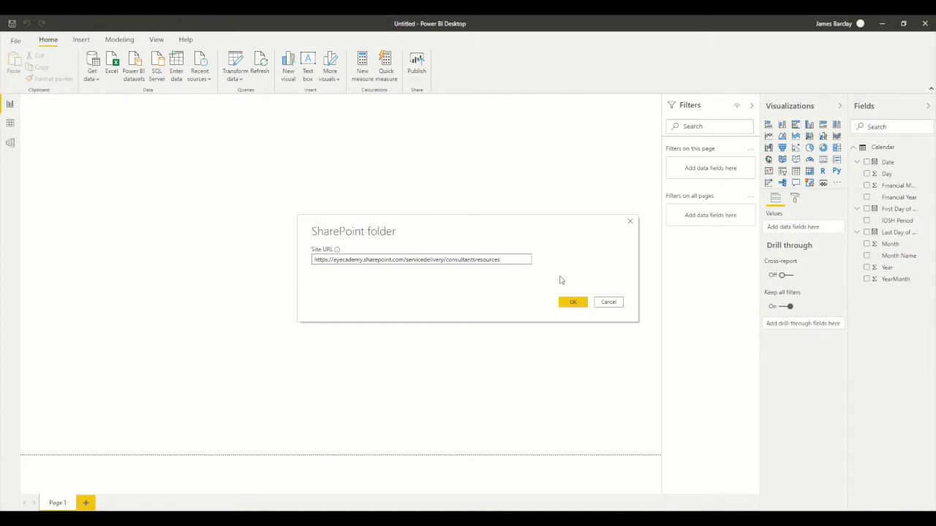
Confirm the consultantsresources site URL to preview its files, such as Old Project Plan Template.xlsx.
{"action": "left_click", "coordinate": [574, 304]}
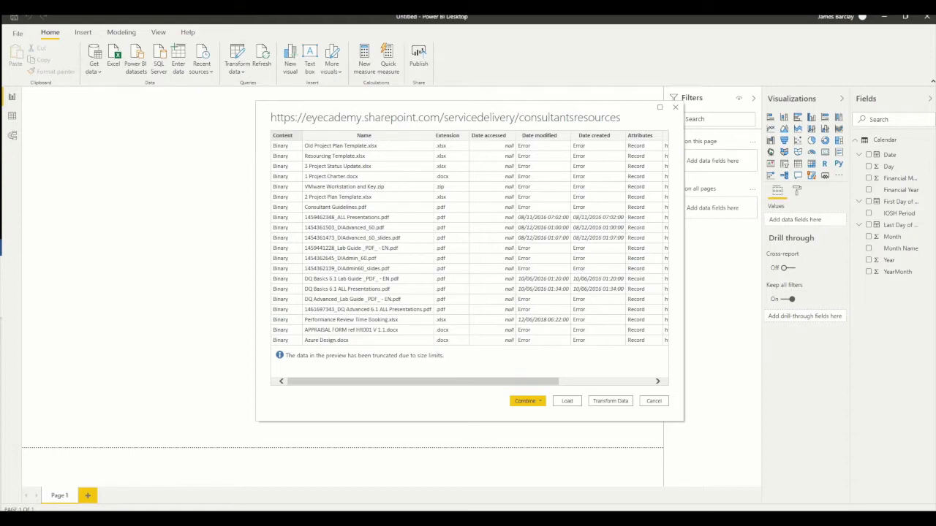
Load the file list into Power Query and filter Folder Path by 'IOSH', leaving four xlsx files.
{"action": "left_click", "coordinate": [613, 402]}
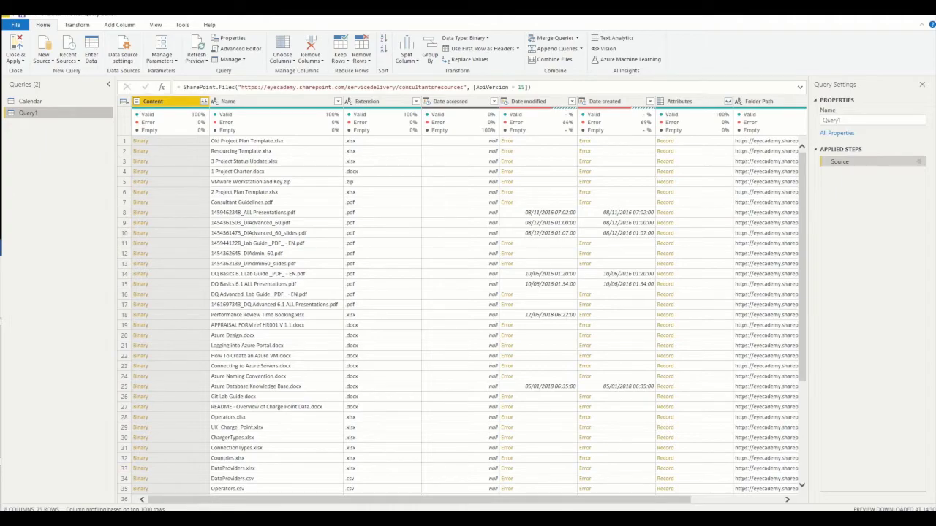
{"action": "left_click_drag", "start_coordinate": [594, 501], "coordinate": [744, 509]}
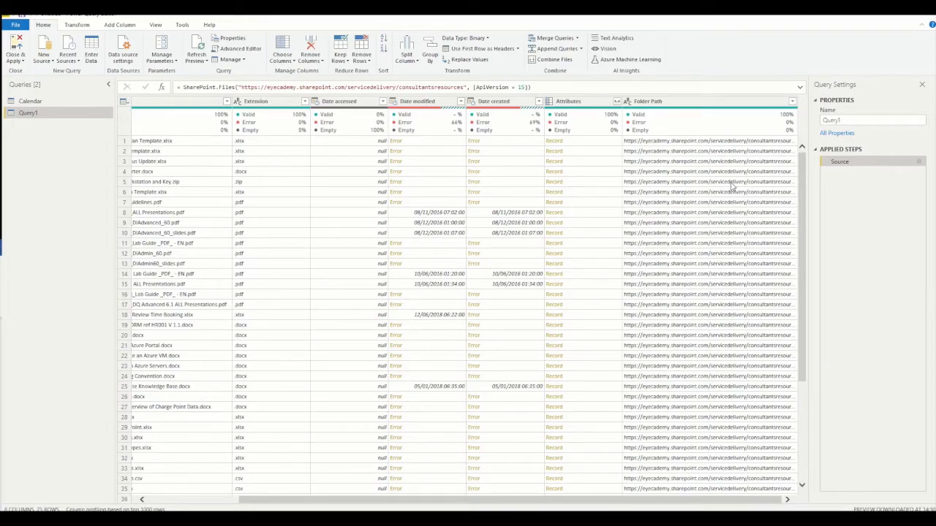
{"action": "left_click", "coordinate": [792, 102]}
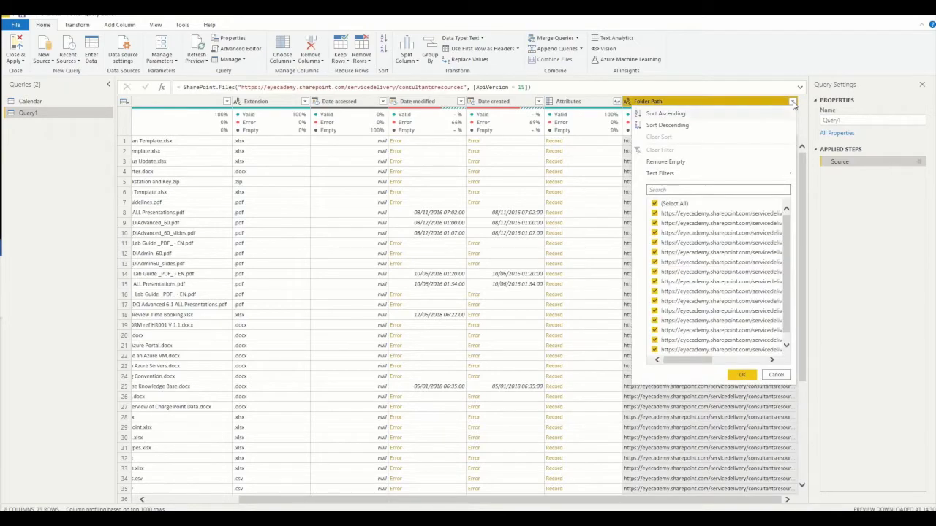
{"action": "left_click", "coordinate": [673, 191]}
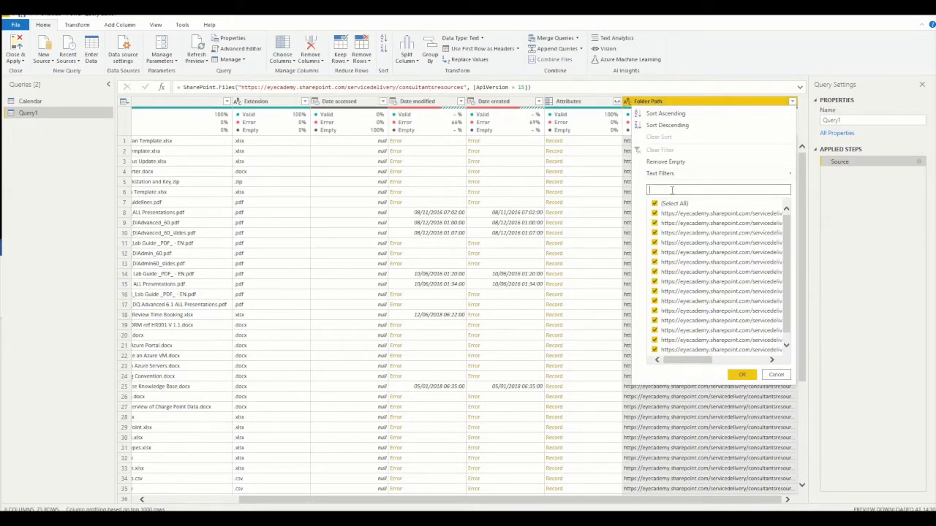
{"action": "type", "text": "IOSH"}
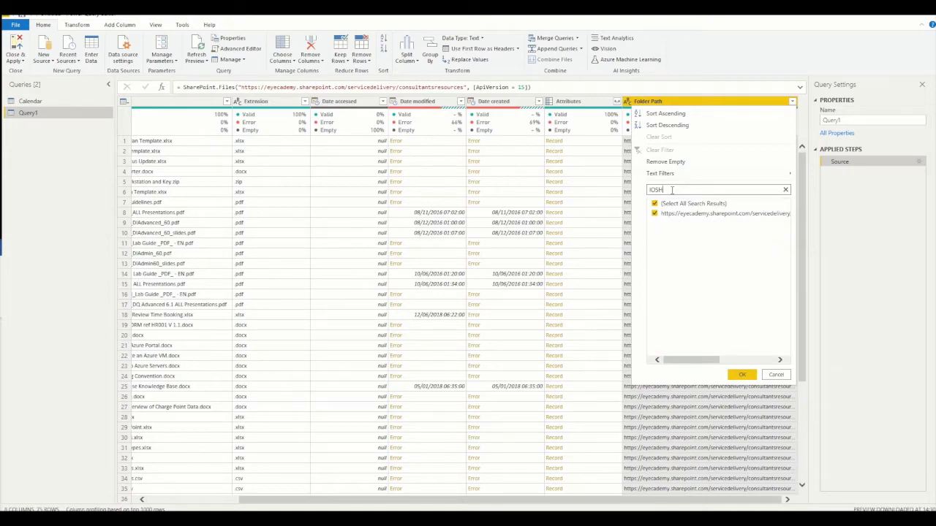
{"action": "left_click_drag", "start_coordinate": [698, 363], "coordinate": [785, 363]}
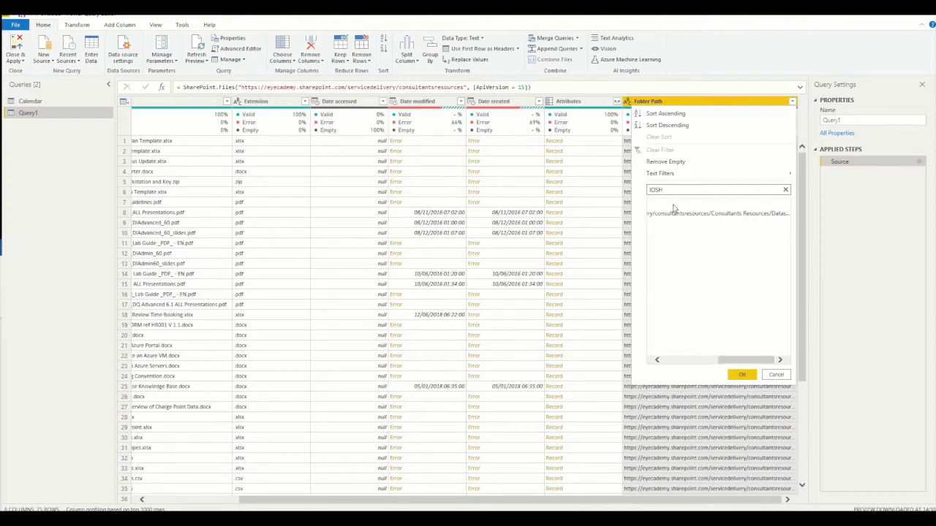
{"action": "left_click", "coordinate": [742, 374]}
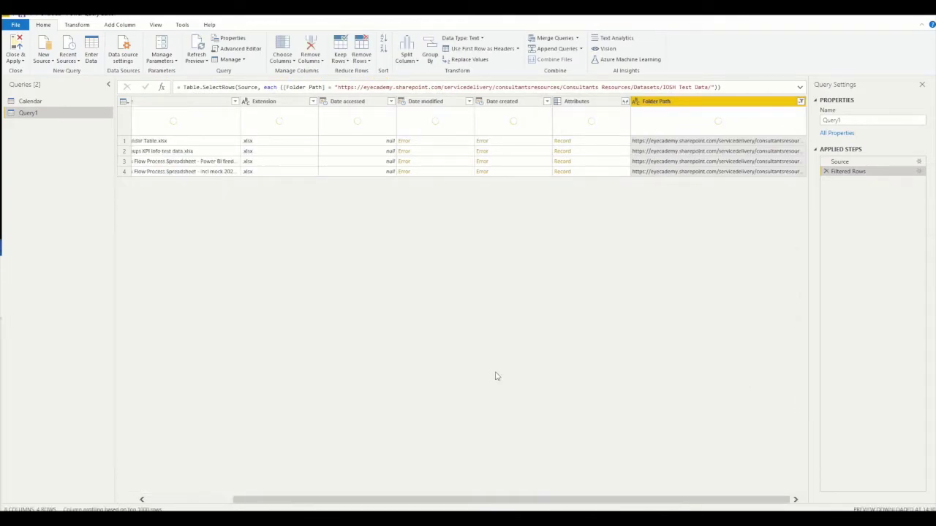
{"action": "left_click_drag", "start_coordinate": [371, 502], "coordinate": [226, 502]}
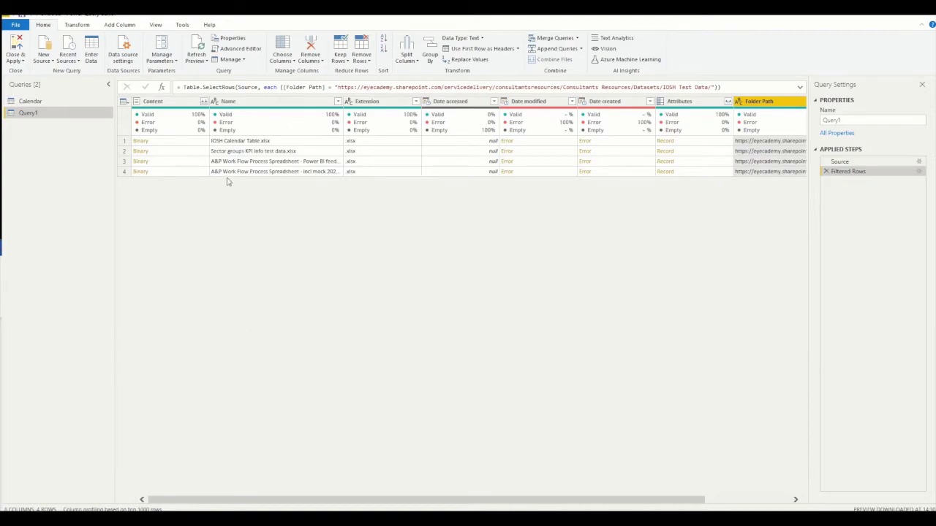
Filter the Name column to only the two A&P Work Flow Process Spreadsheet files.
{"action": "left_click", "coordinate": [125, 162]}
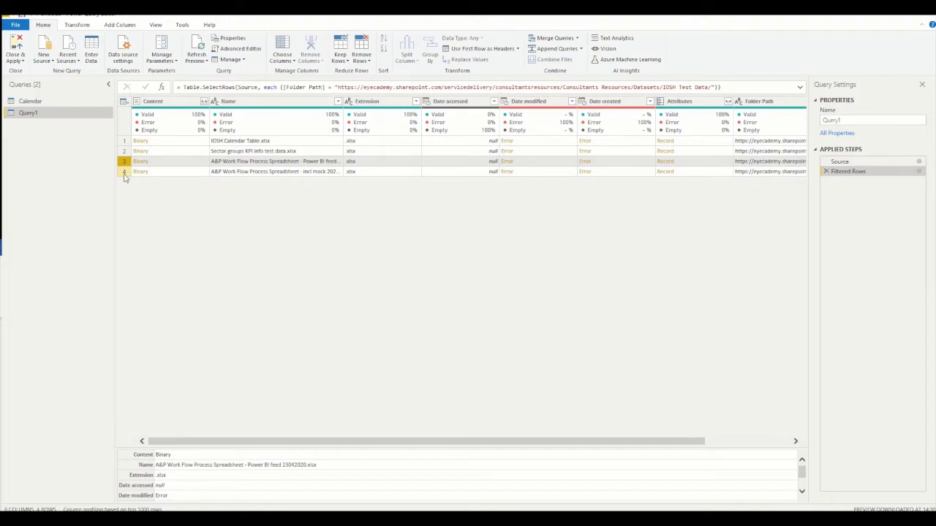
{"action": "left_click", "coordinate": [125, 172]}
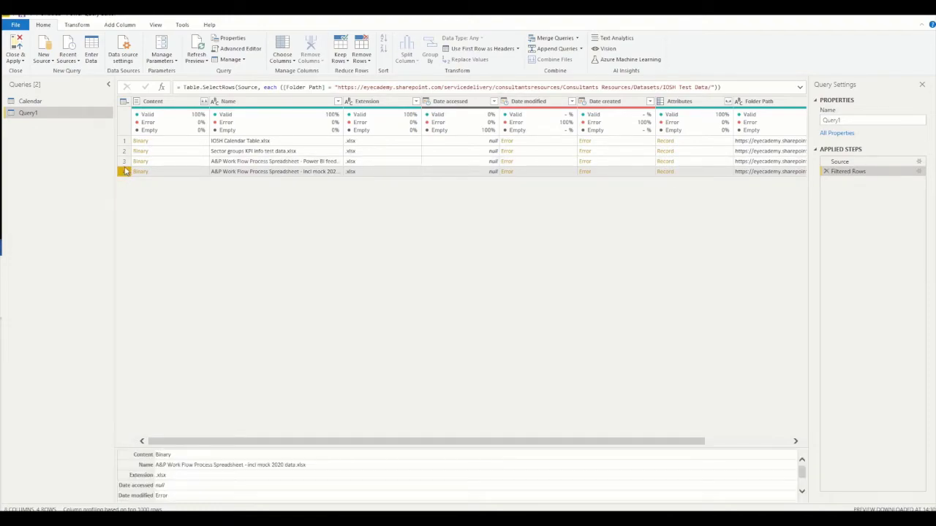
{"action": "left_click", "coordinate": [124, 166]}
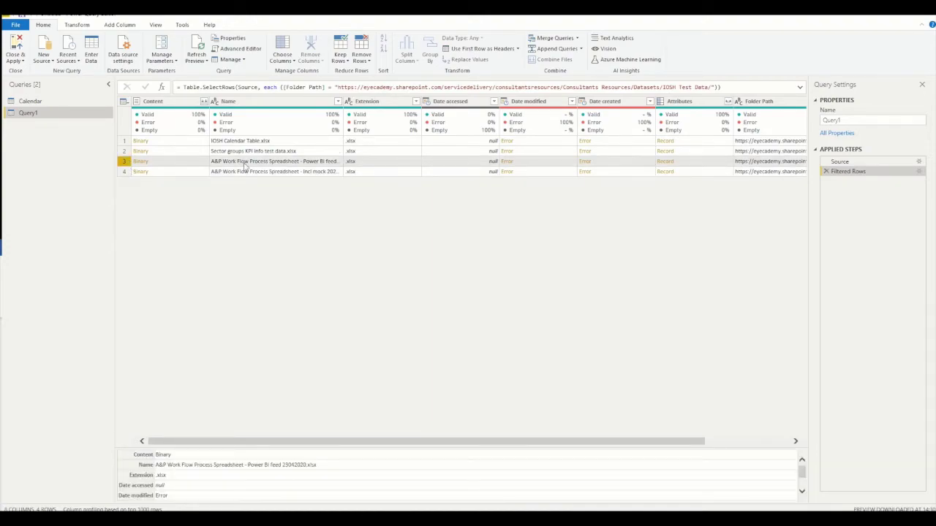
{"action": "left_click", "coordinate": [337, 101]}
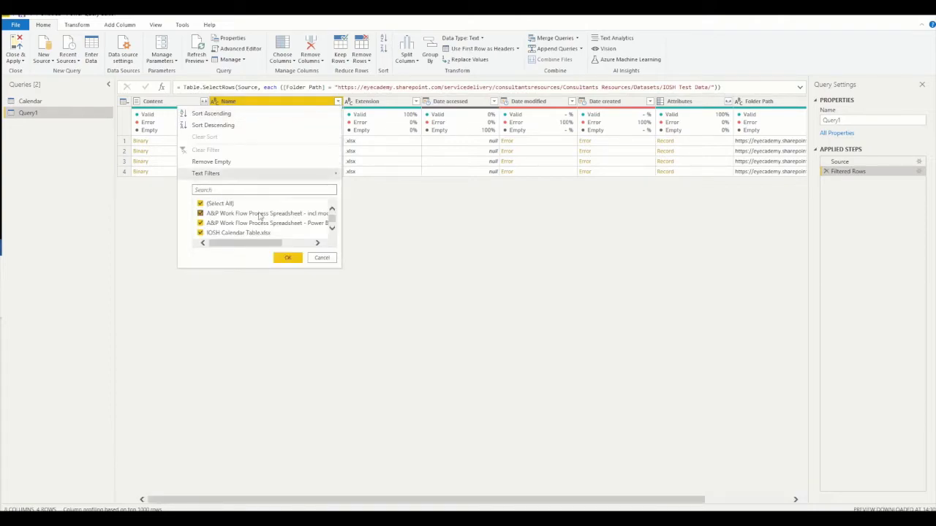
{"action": "left_click", "coordinate": [200, 203]}
{"action": "left_click", "coordinate": [201, 214]}
{"action": "left_click", "coordinate": [200, 223]}
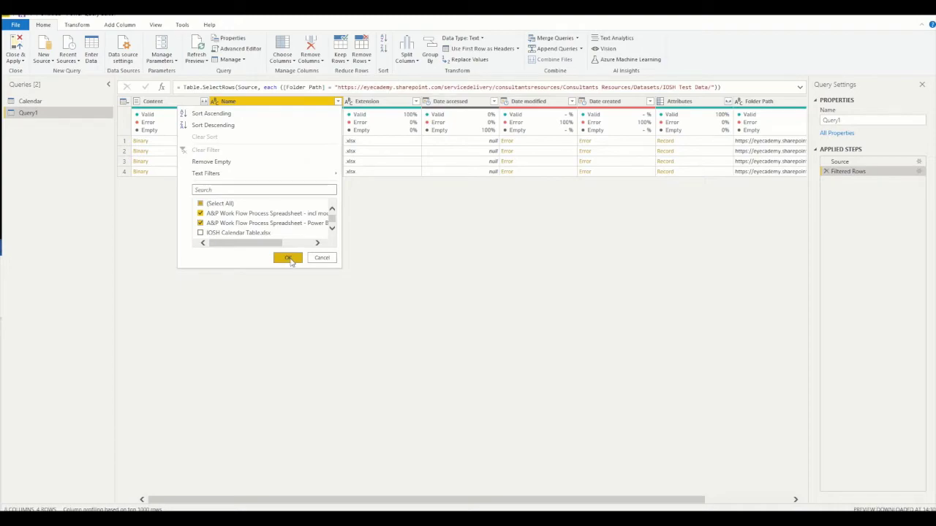
{"action": "left_click", "coordinate": [290, 260]}
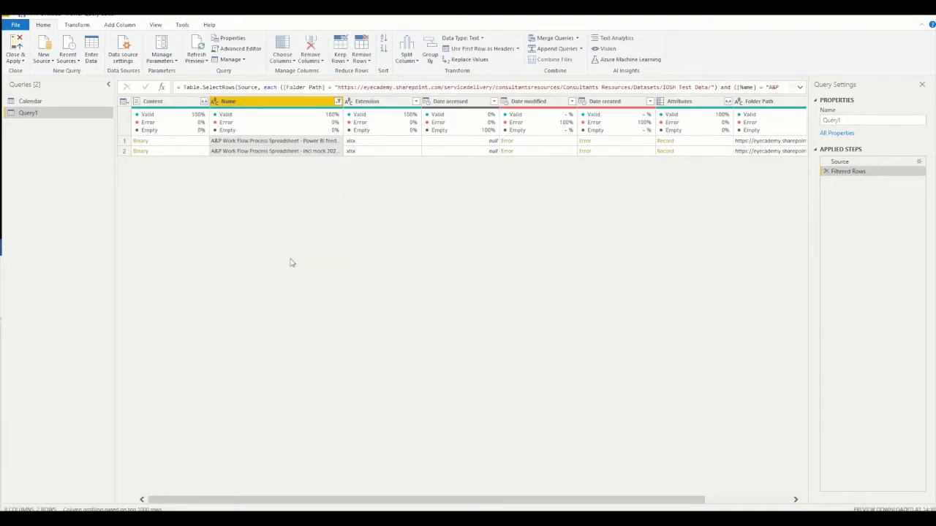
Combine the files using an A&P spreadsheet as sample, previewing its Assigned Requests 19-20 table.
{"action": "left_click", "coordinate": [205, 103]}
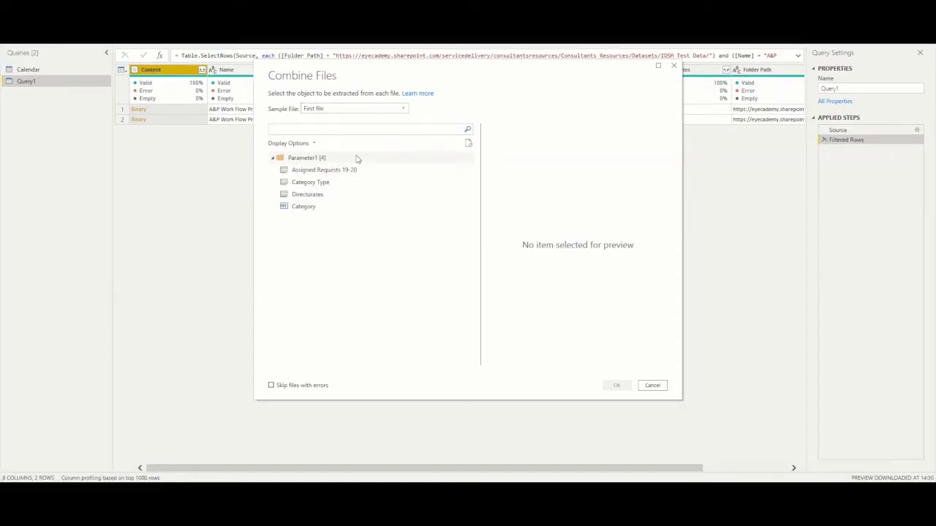
{"action": "left_click", "coordinate": [404, 111]}
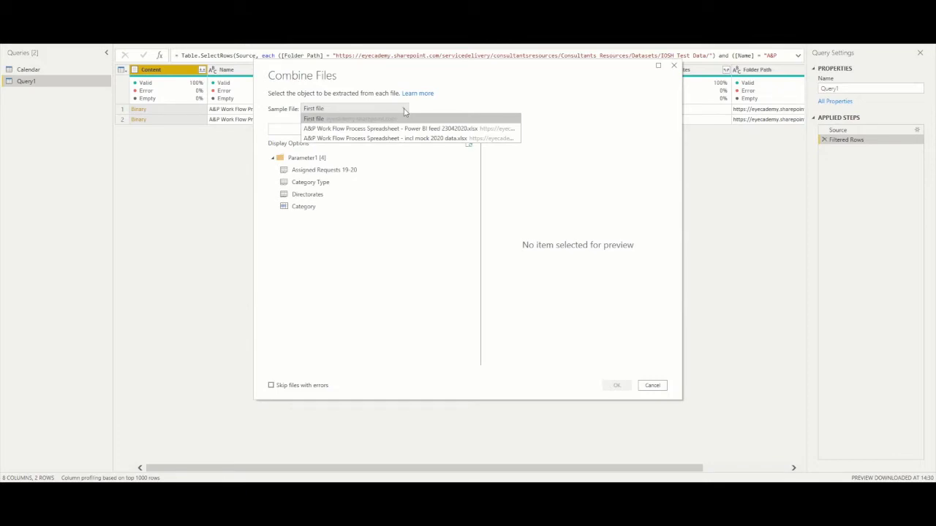
{"action": "left_click", "coordinate": [354, 128]}
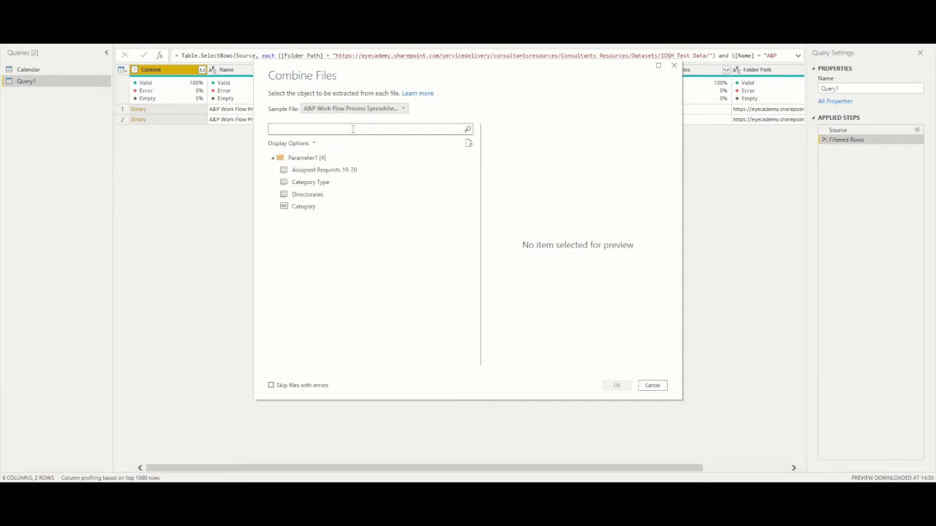
{"action": "left_click", "coordinate": [324, 171]}
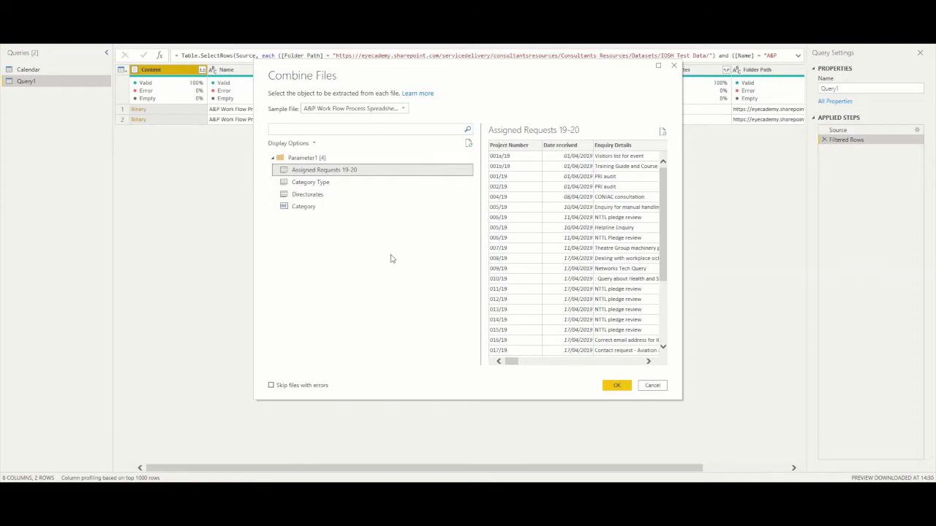
Switch the sample to the other A&P spreadsheet and preview Assigned Requests 19-20 again.
{"action": "left_click", "coordinate": [404, 109]}
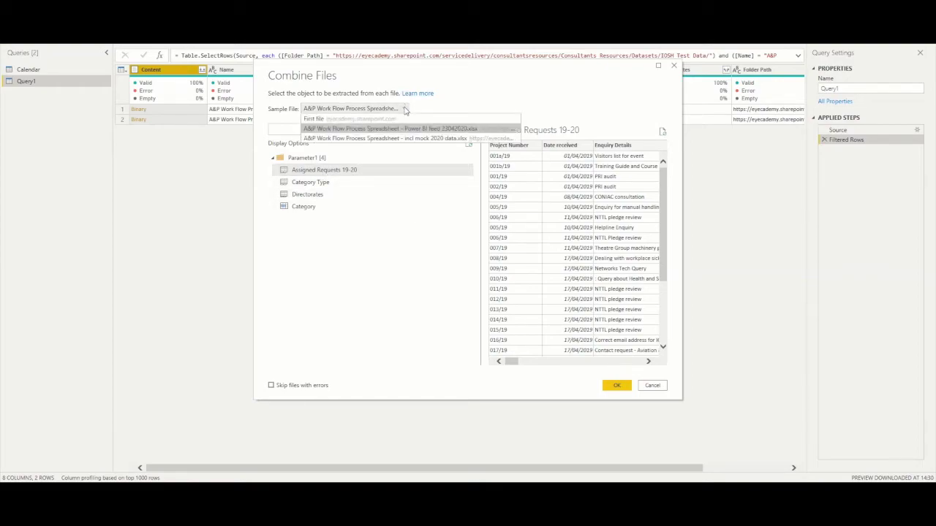
{"action": "left_click", "coordinate": [366, 139]}
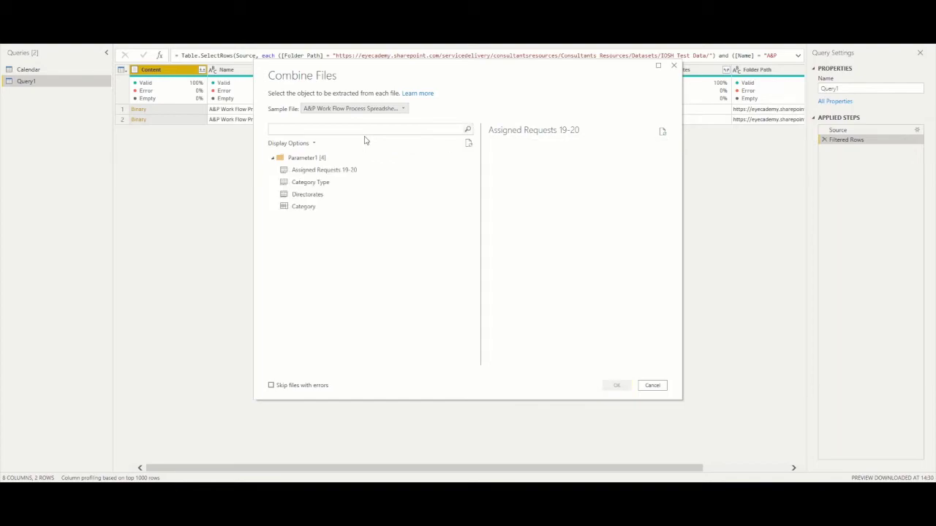
{"action": "left_click", "coordinate": [337, 172]}
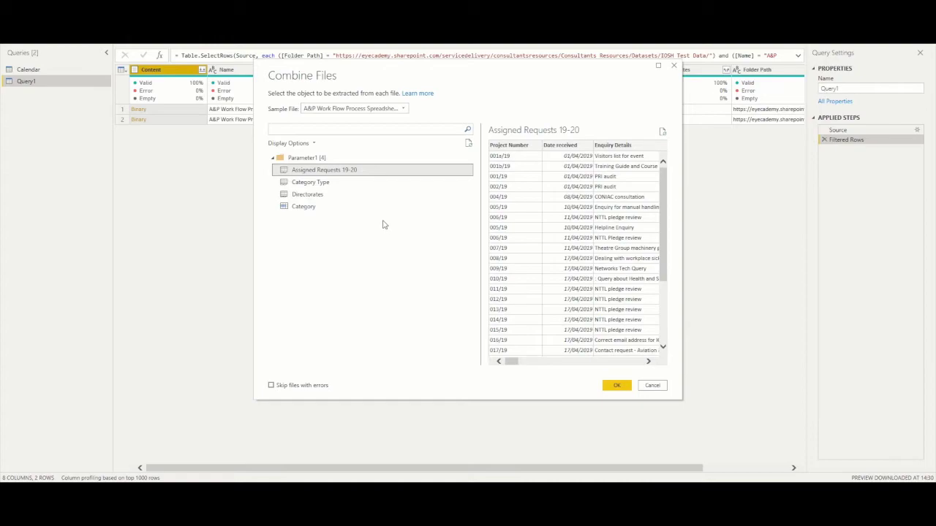
Combine the files from the Assigned Requests 19-20 table.
{"action": "left_click", "coordinate": [616, 387]}
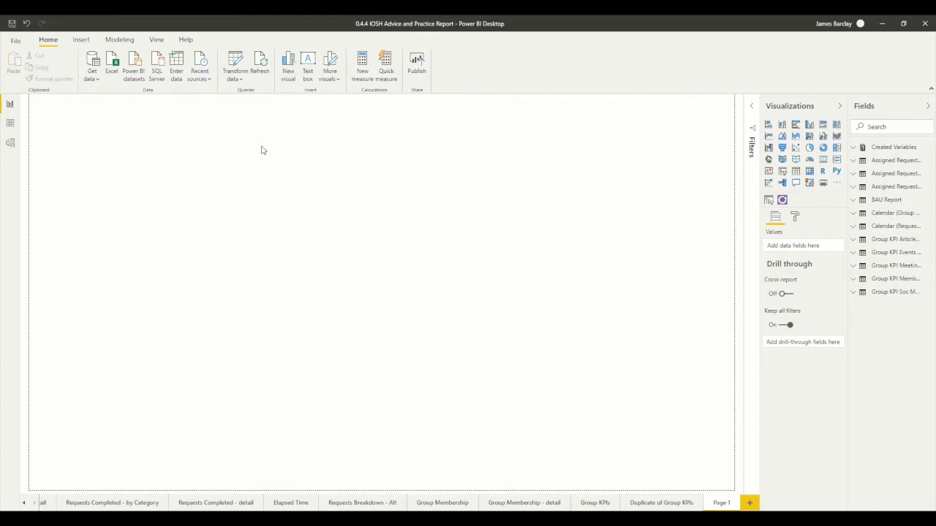
Select the IOSH calendar table source in Data source settings, then switch to the SharePoint library.
{"action": "left_click", "coordinate": [240, 79]}
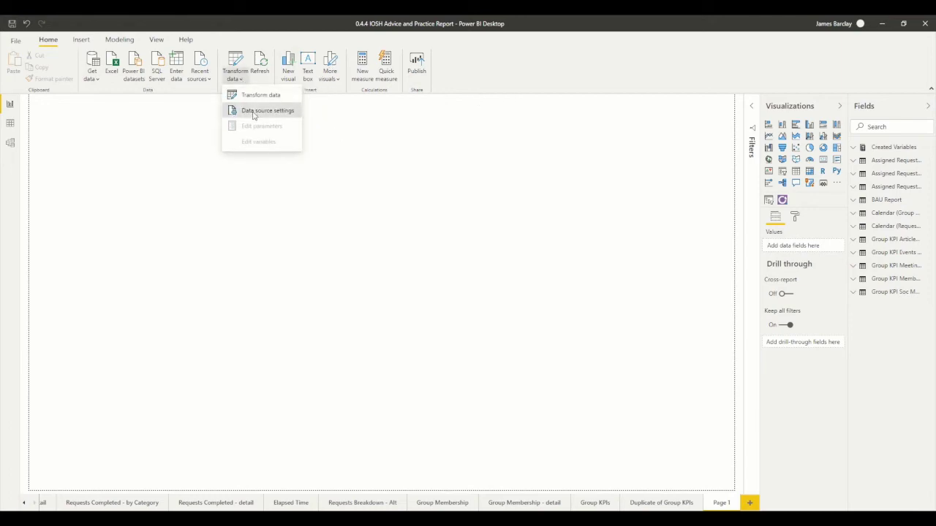
{"action": "left_click", "coordinate": [253, 111]}
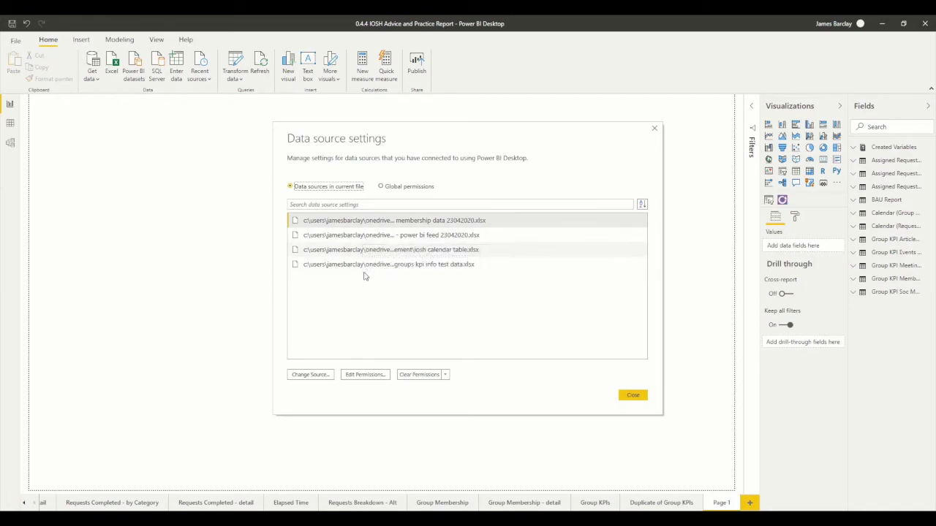
{"action": "left_click", "coordinate": [332, 250]}
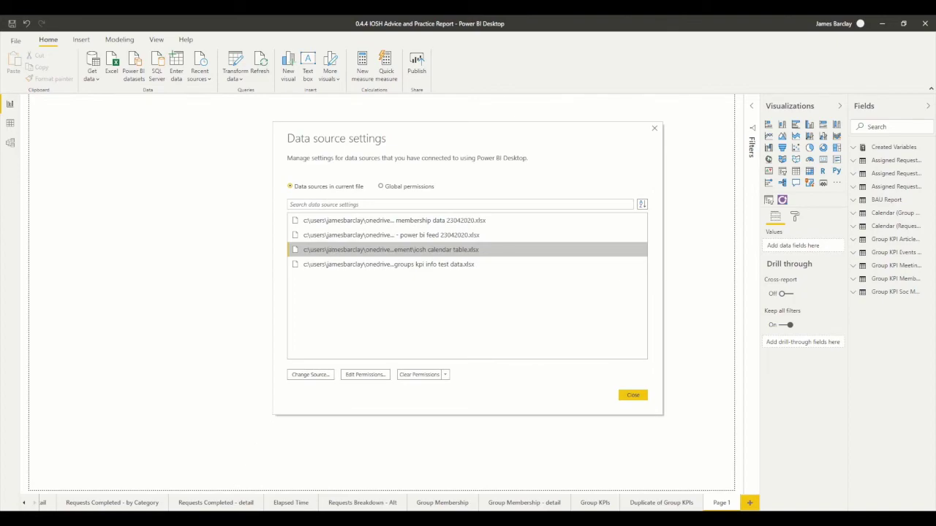
{"action": "key", "text": "alt+Tab"}
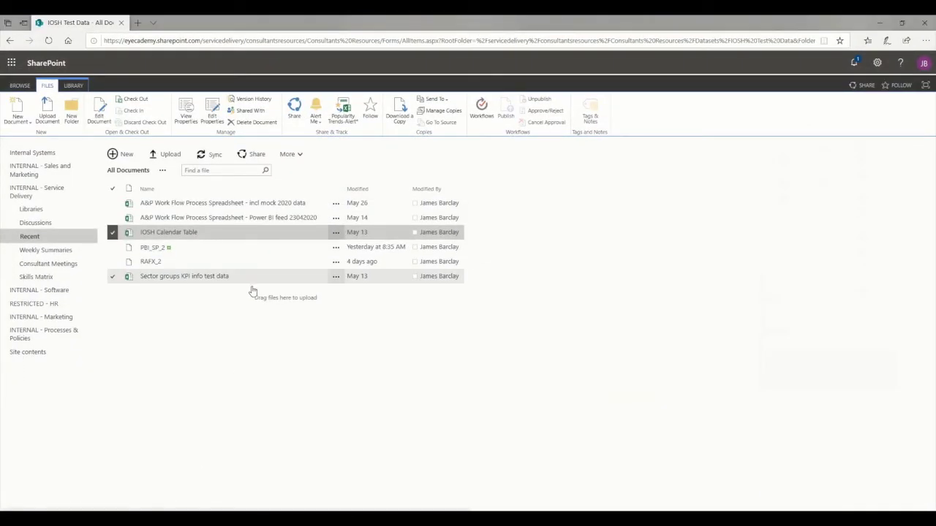
Copy the full SharePoint link of IOSH Calendar Table.xlsx and return to Power BI Desktop.
{"action": "left_click", "coordinate": [336, 234]}
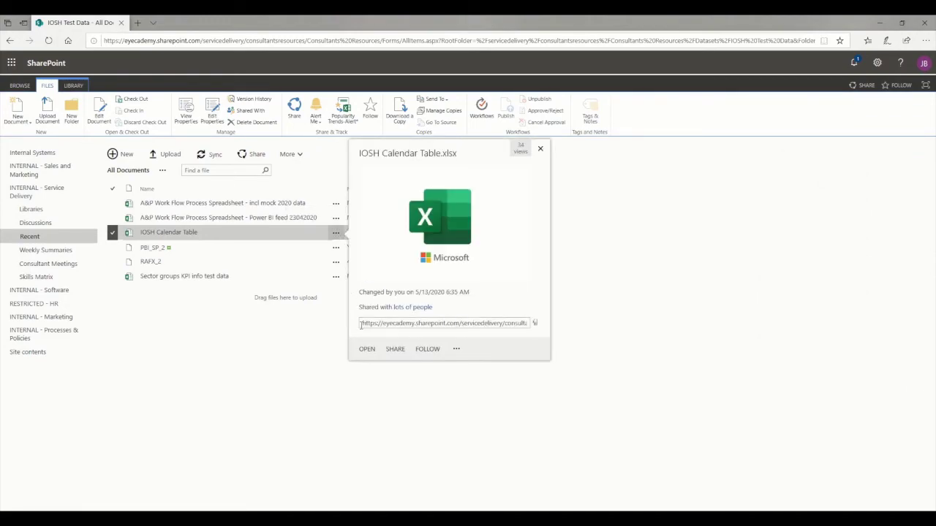
{"action": "left_click_drag", "start_coordinate": [363, 324], "coordinate": [560, 342]}
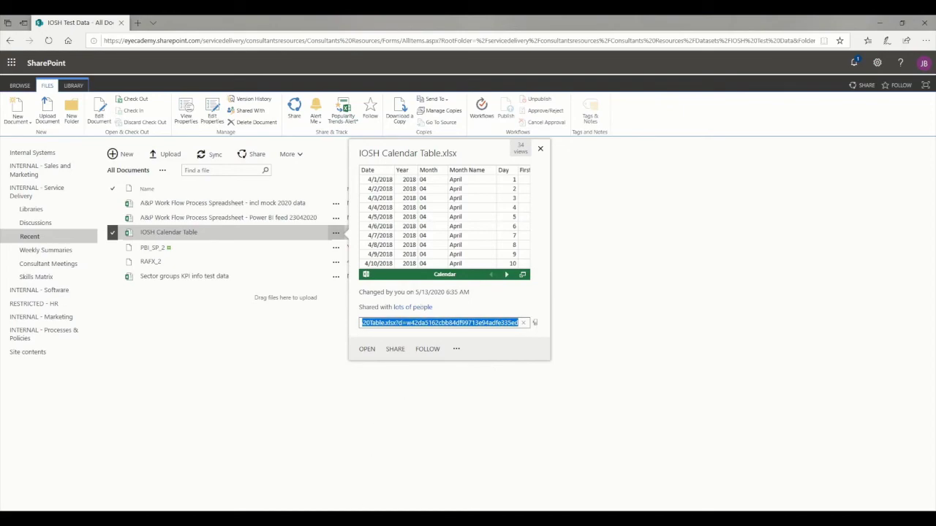
{"action": "key", "text": "alt+Tab"}
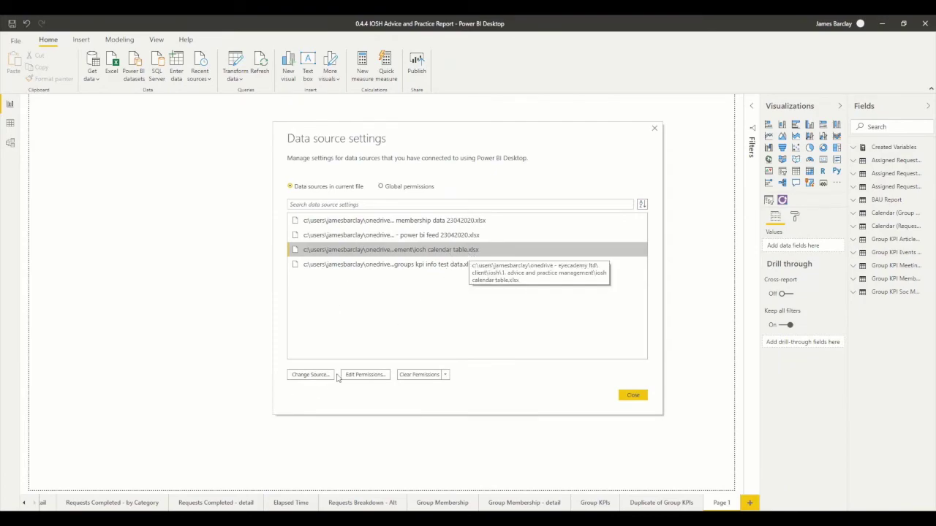
Add the SharePoint URL for Calendar%20Table.xlsx as a second path part, stripping the ?d= query string.
{"action": "left_click", "coordinate": [313, 375]}
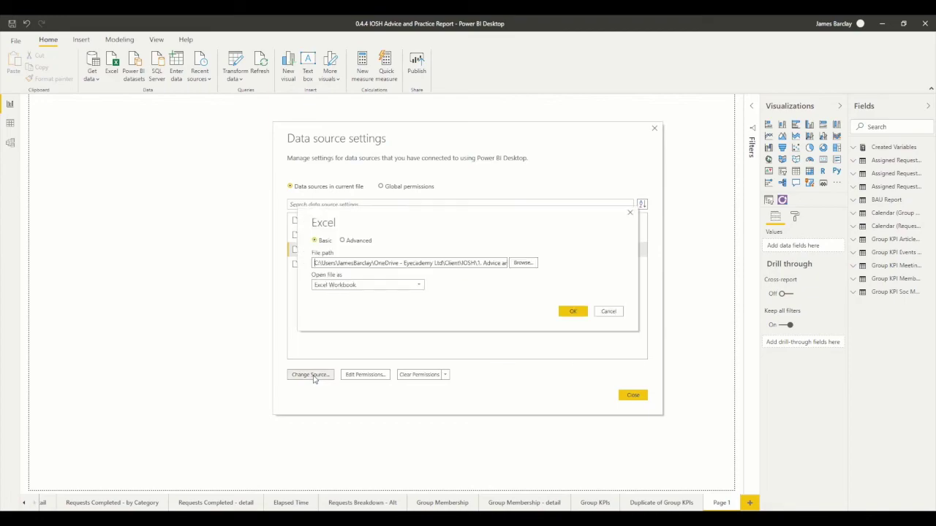
{"action": "left_click", "coordinate": [344, 242]}
{"action": "left_click", "coordinate": [326, 276]}
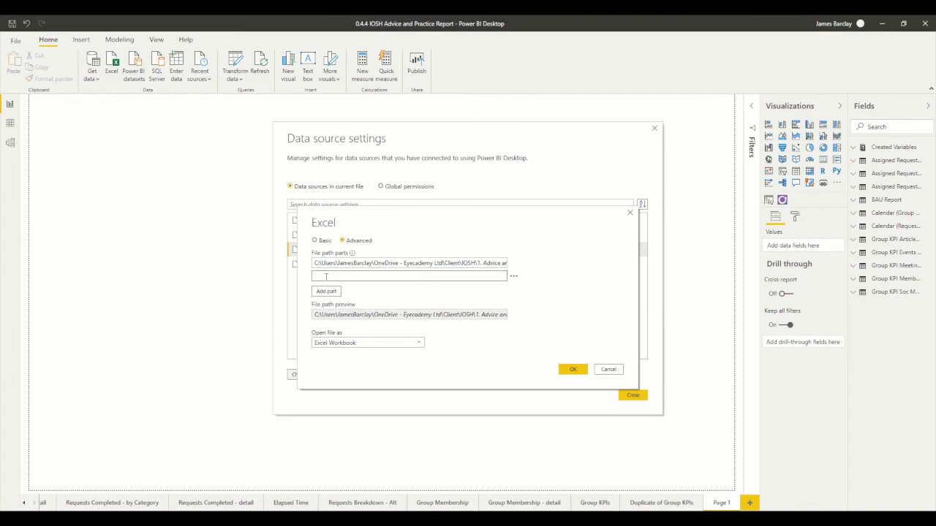
{"action": "key", "text": "ctrl+v"}
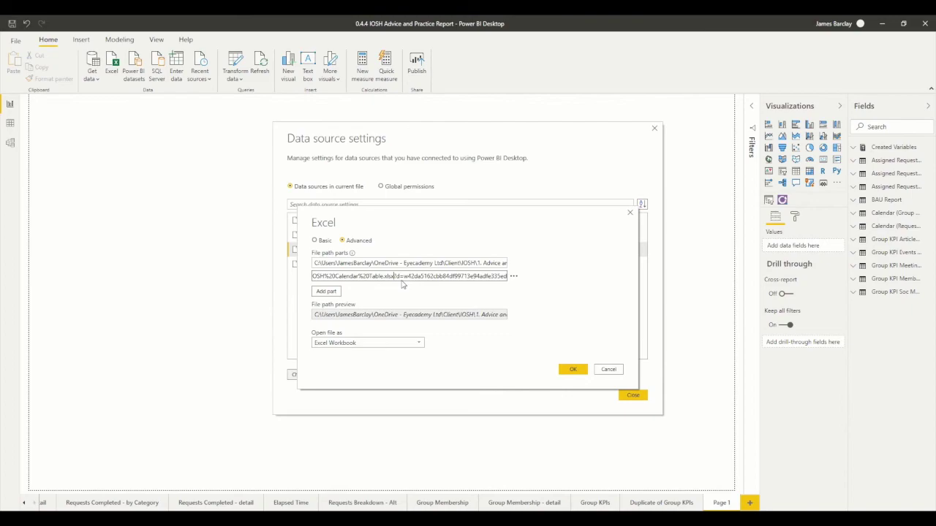
{"action": "key", "text": "Delete"}
{"action": "key", "text": "Delete"}
{"action": "key", "text": "Delete"}
{"action": "key", "text": "Delete"}
{"action": "key", "text": "Delete"}
{"action": "key", "text": "Delete"}
{"action": "key", "text": "Delete"}
{"action": "key", "text": "Delete"}
{"action": "key", "text": "Delete"}
{"action": "key", "text": "Delete"}
{"action": "key", "text": "Delete"}
{"action": "key", "text": "Delete"}
{"action": "key", "text": "Delete"}
{"action": "key", "text": "Delete"}
{"action": "key", "text": "Delete"}
{"action": "key", "text": "Delete"}
{"action": "key", "text": "Delete"}
{"action": "key", "text": "Delete"}
{"action": "key", "text": "Delete"}
{"action": "key", "text": "Delete"}
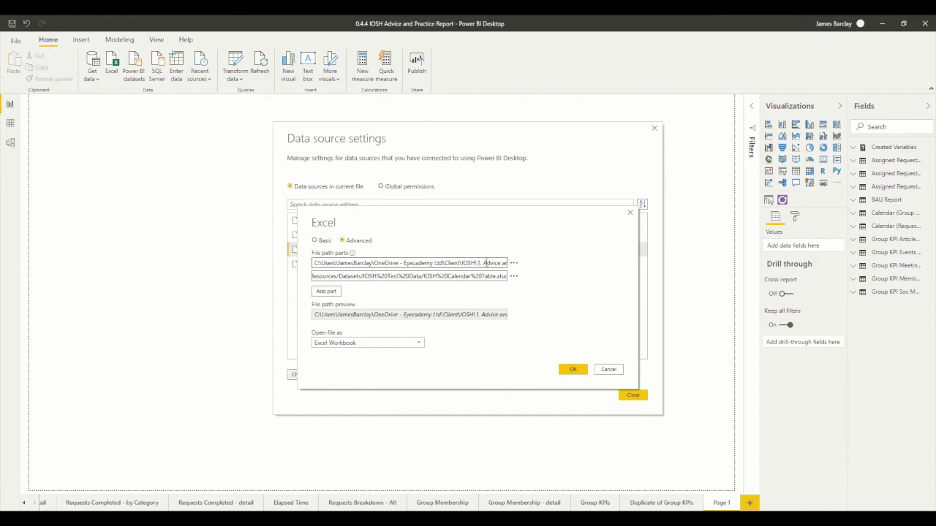
{"action": "left_click_drag", "start_coordinate": [484, 263], "coordinate": [525, 273]}
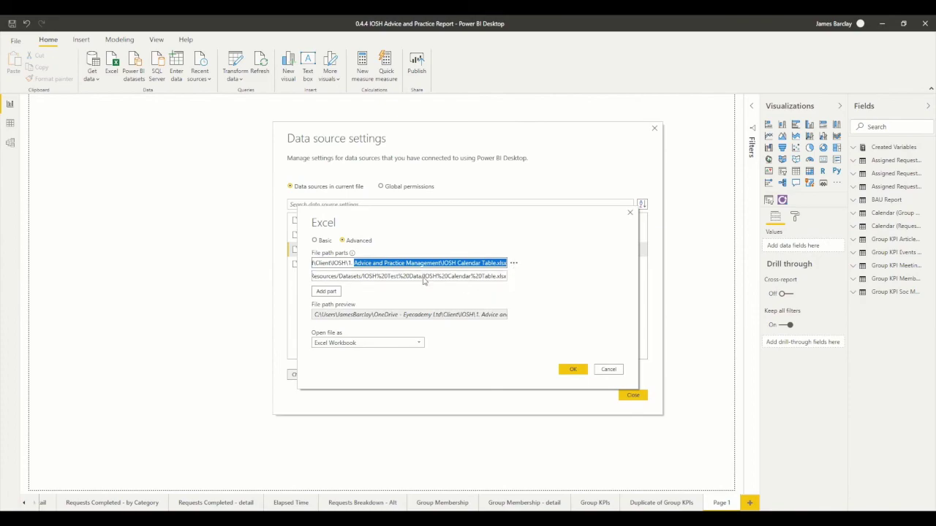
{"action": "left_click", "coordinate": [401, 227]}
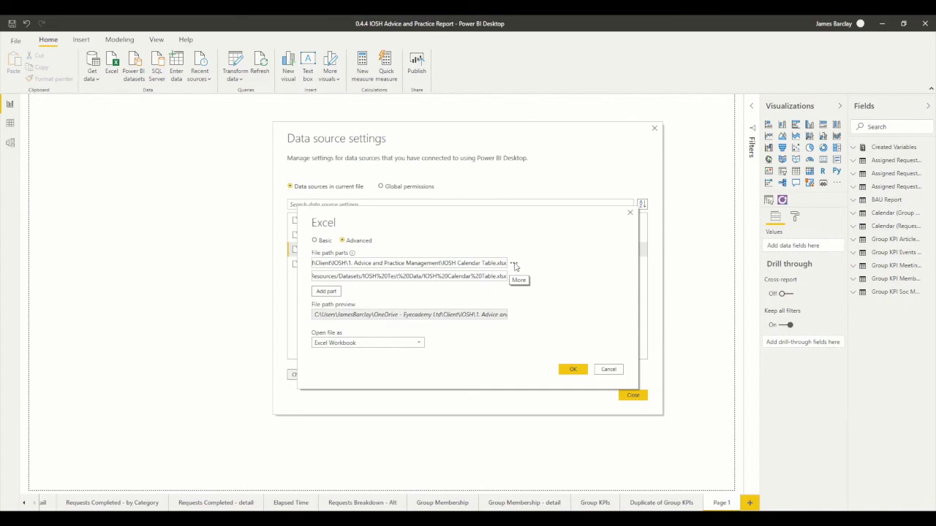
Delete the old local path part, confirm the SharePoint-only source, and close Data source settings.
{"action": "left_click", "coordinate": [513, 264]}
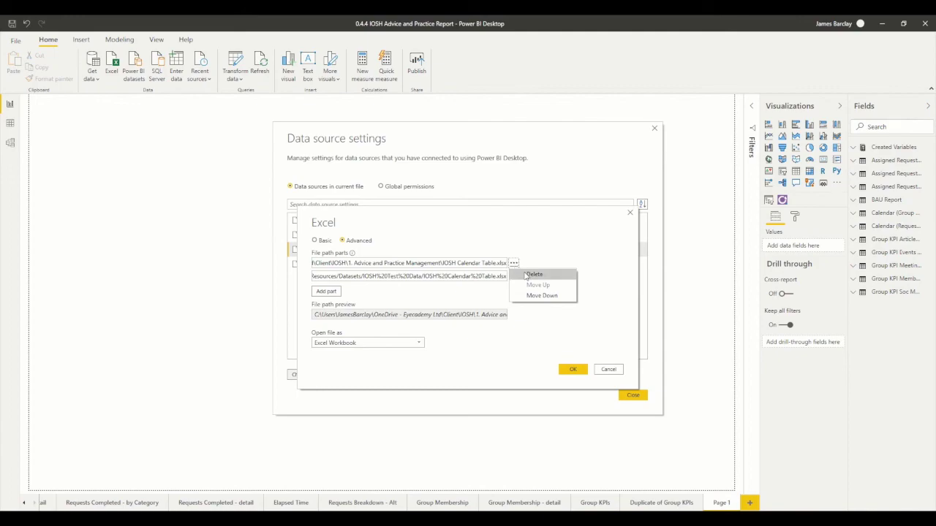
{"action": "left_click", "coordinate": [529, 275]}
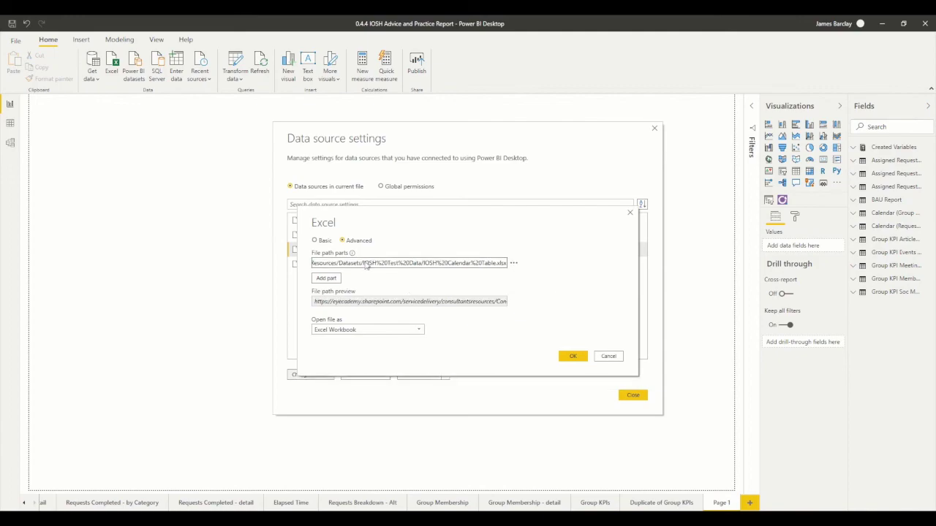
{"action": "left_click", "coordinate": [573, 357]}
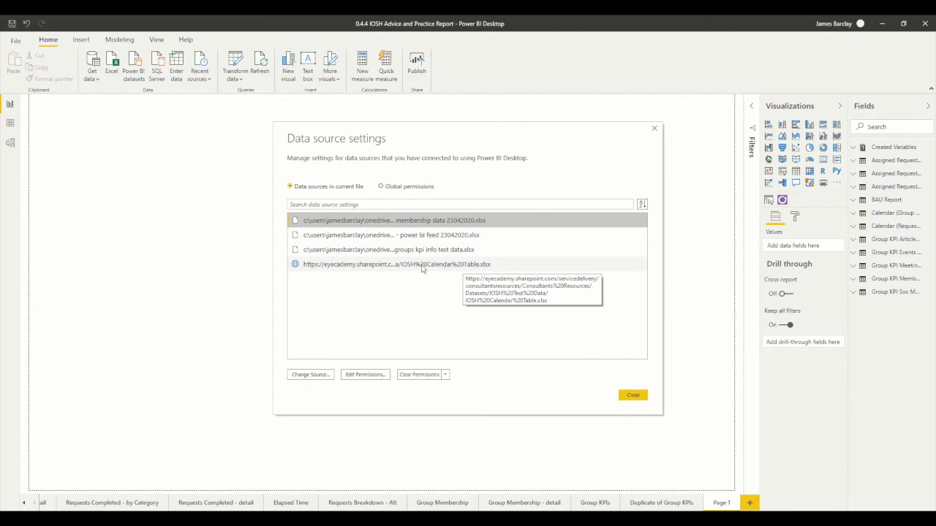
{"action": "left_click", "coordinate": [632, 396]}
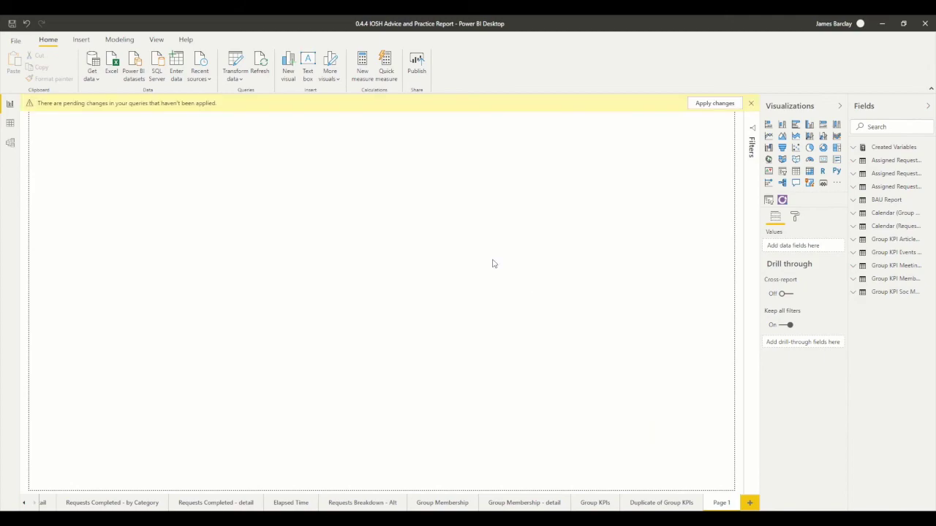